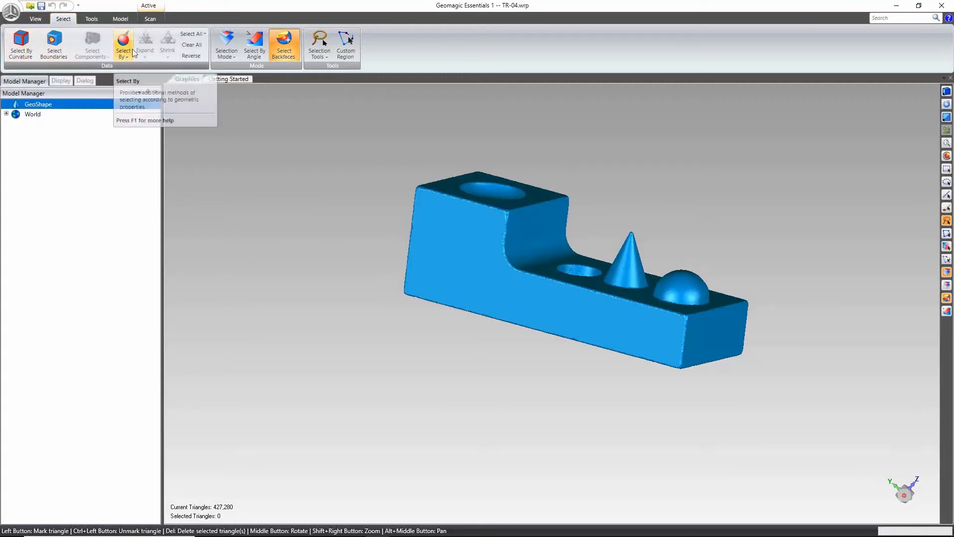
# Select a rectangular patch of triangles on the tall block's side face with the Rectangle selection tool.
pyautogui.click(320, 58)
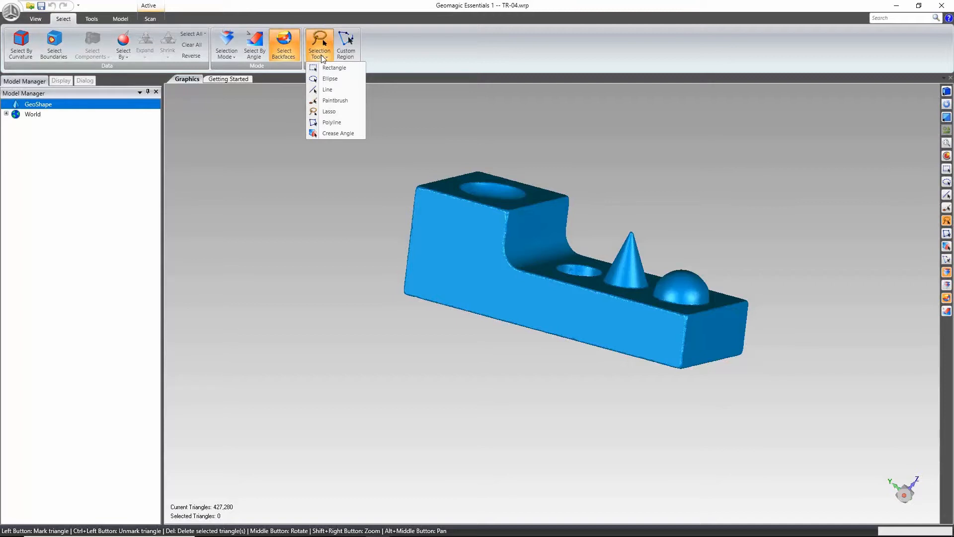
pyautogui.click(328, 68)
pyautogui.moveTo(570, 349); pyautogui.dragTo(693, 290, button='middle')
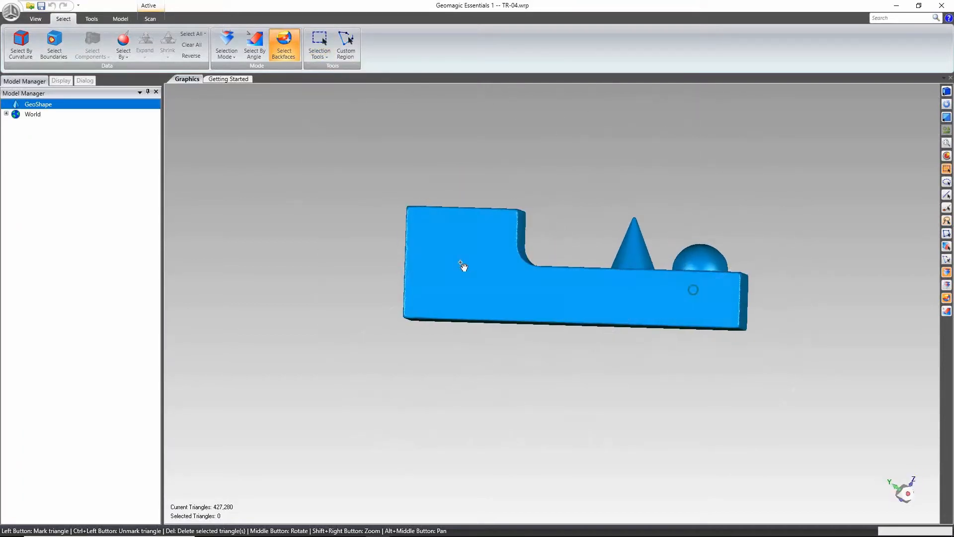
pyautogui.moveTo(497, 293); pyautogui.dragTo(496, 293)
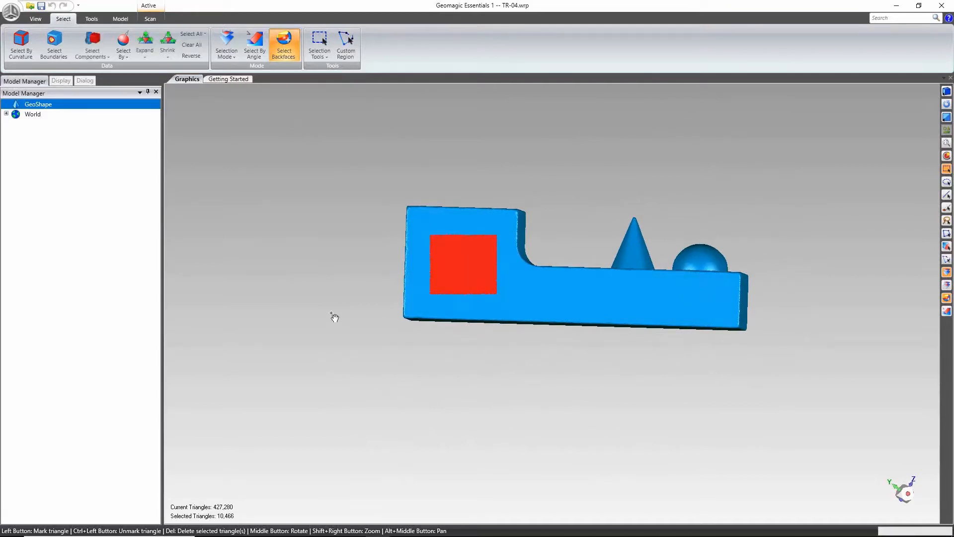
pyautogui.moveTo(279, 247); pyautogui.dragTo(361, 293, button='middle')
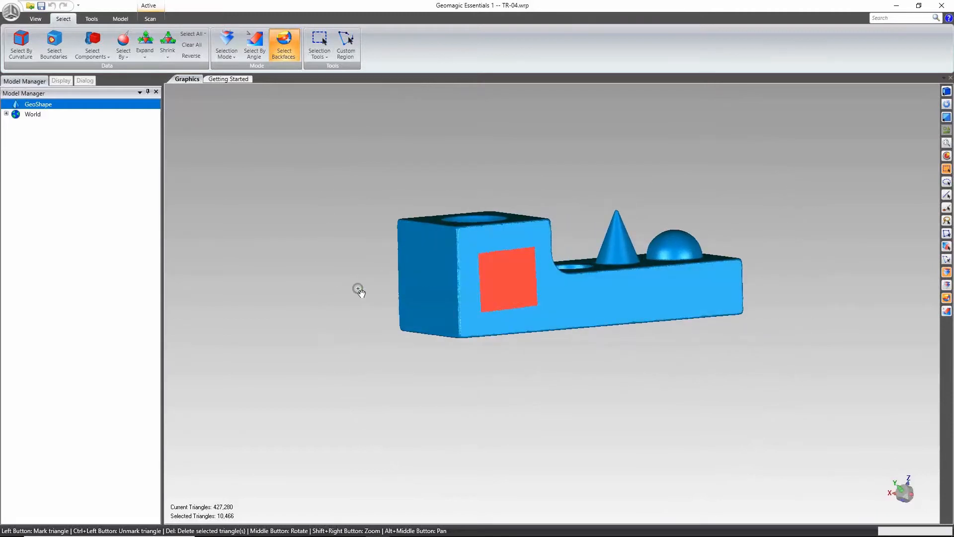
# Switch the selection mode to Select Through and select a larger rectangular area through the tall block's side face.
pyautogui.click(234, 58)
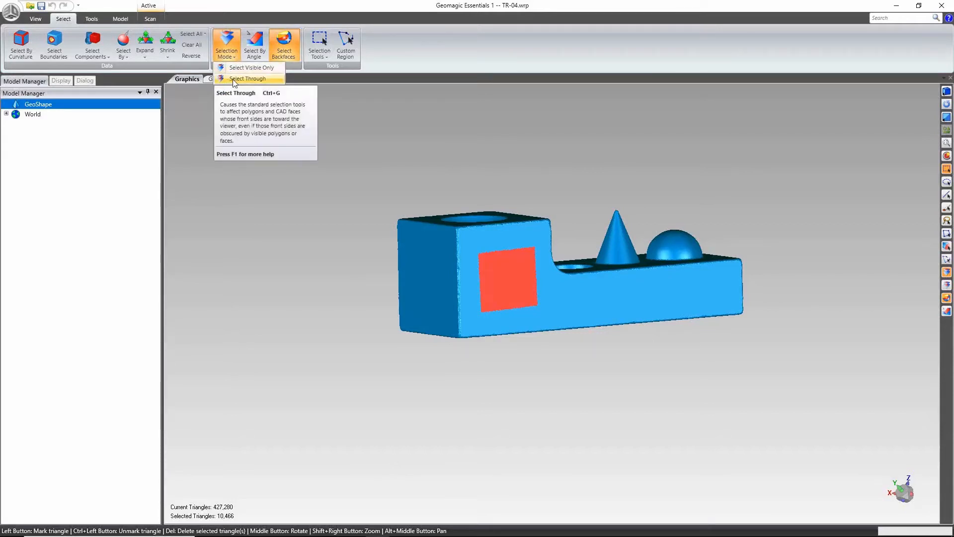
pyautogui.click(248, 79)
pyautogui.moveTo(515, 293); pyautogui.dragTo(410, 292, button='middle')
pyautogui.moveTo(421, 230); pyautogui.dragTo(505, 305)
pyautogui.moveTo(300, 266); pyautogui.dragTo(656, 328, button='middle')
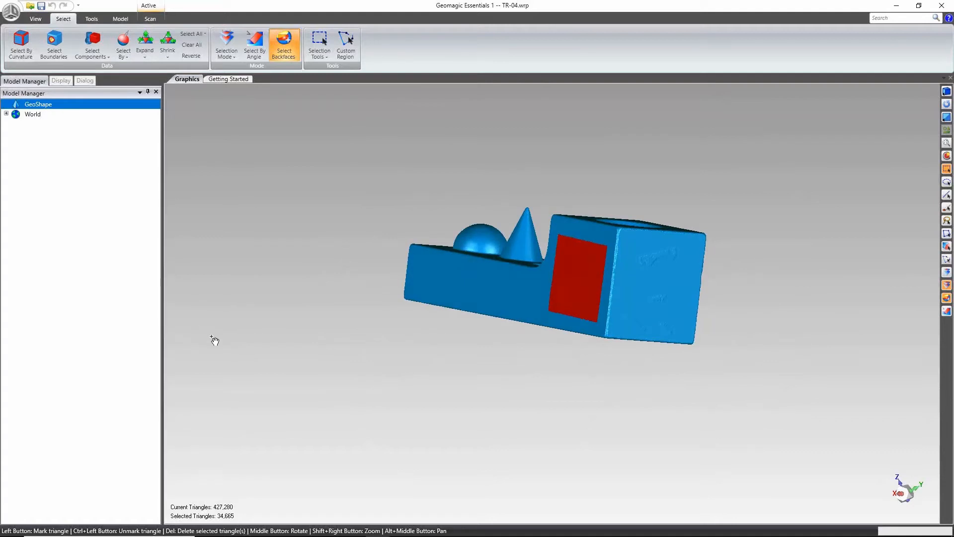
# Add a small rectangular patch on the low section's side face, below the dome, to the selection.
pyautogui.moveTo(500, 304); pyautogui.dragTo(613, 323, button='middle')
pyautogui.moveTo(434, 273); pyautogui.dragTo(486, 301)
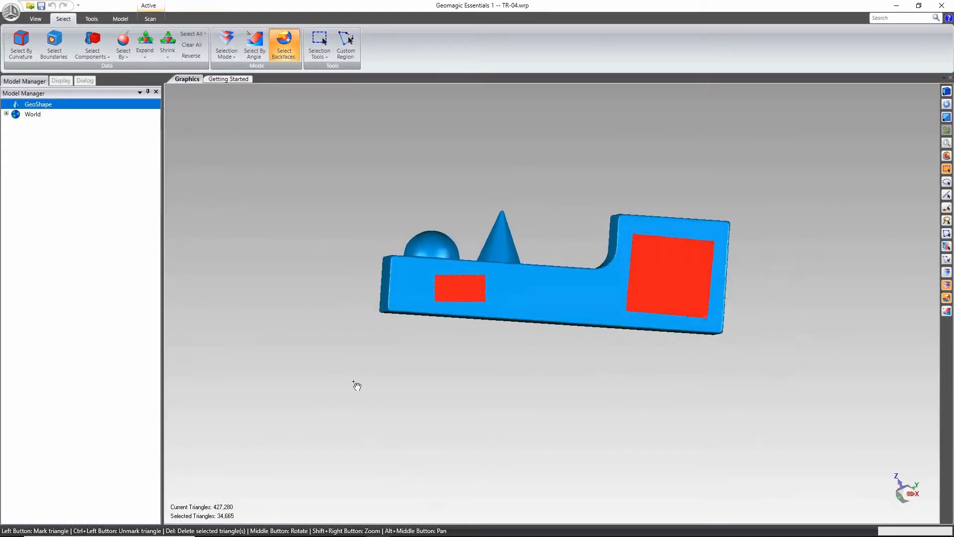
pyautogui.moveTo(274, 261)
pyautogui.mouseDown(button='middle')
pyautogui.moveTo(494, 263)
pyautogui.moveTo(707, 304)
pyautogui.moveTo(760, 300)
pyautogui.moveTo(571, 313)
pyautogui.moveTo(285, 275)
pyautogui.mouseUp(button='middle')
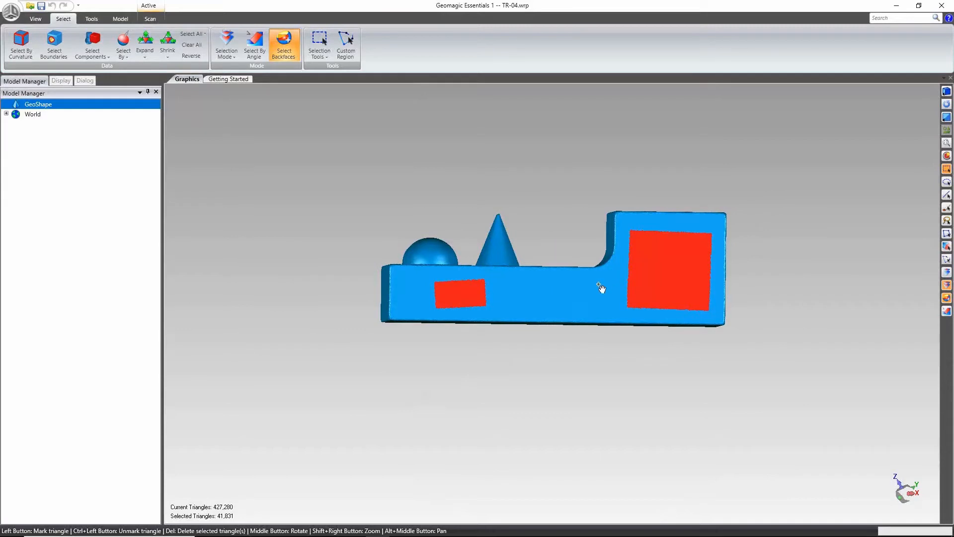
# Deselect a smaller rectangle of triangles inside the large selected patch on the tall block.
pyautogui.keyDown('ctrl'); pyautogui.moveTo(655, 255); pyautogui.dragTo(696, 286); pyautogui.keyUp('ctrl')
pyautogui.moveTo(386, 213); pyautogui.dragTo(394, 234, button='middle')
pyautogui.moveTo(851, 308); pyautogui.dragTo(424, 225, button='middle')
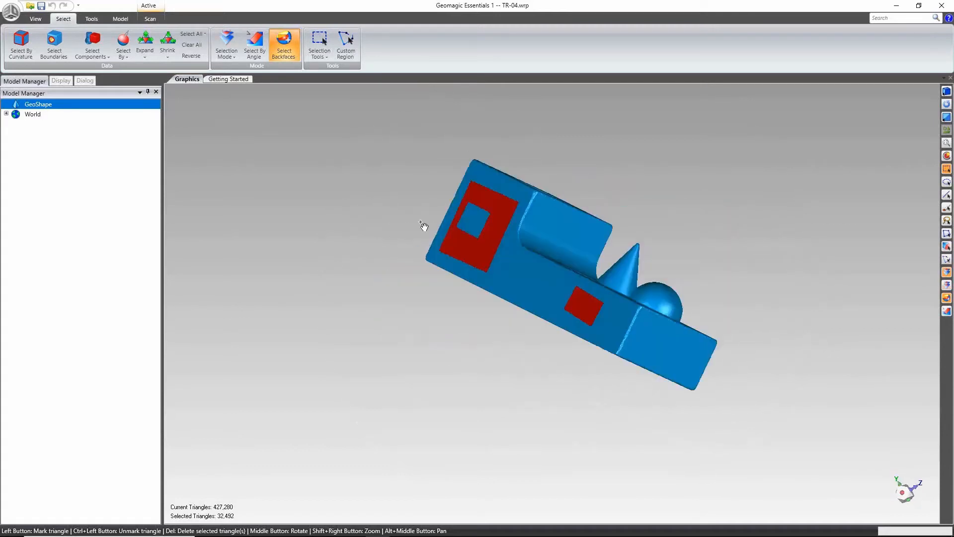
# Paint a strip of selected triangles along the fillet below the tall block with the Paintbrush selection tool.
pyautogui.click(319, 50)
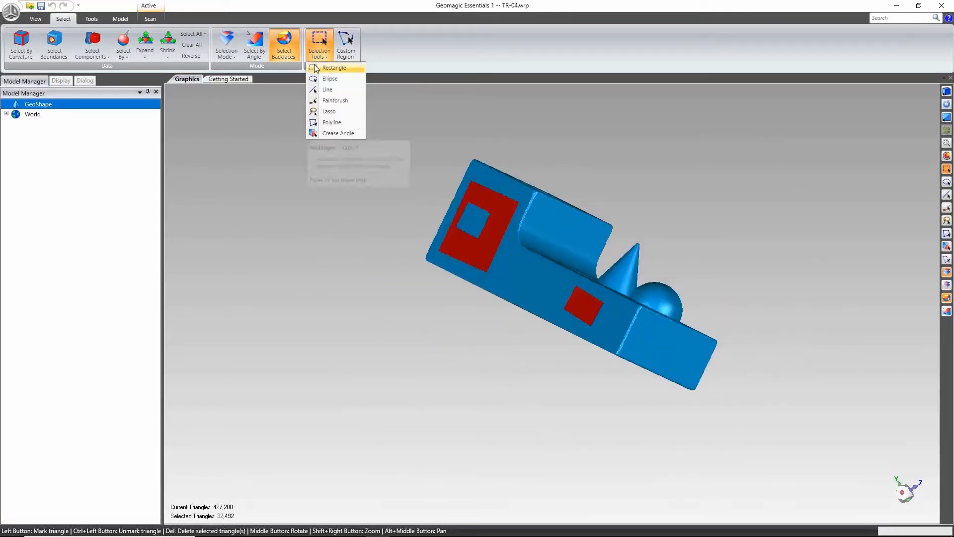
pyautogui.click(336, 100)
pyautogui.moveTo(458, 149); pyautogui.dragTo(402, 293, button='middle')
pyautogui.moveTo(581, 235); pyautogui.dragTo(517, 264)
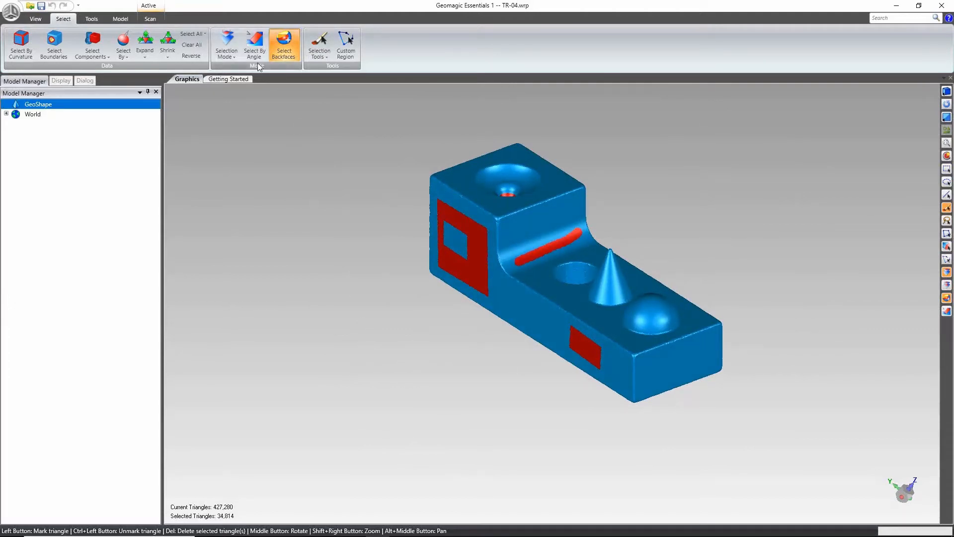
# Select the upper part of the cone by circling it with the Lasso selection tool.
pyautogui.click(320, 55)
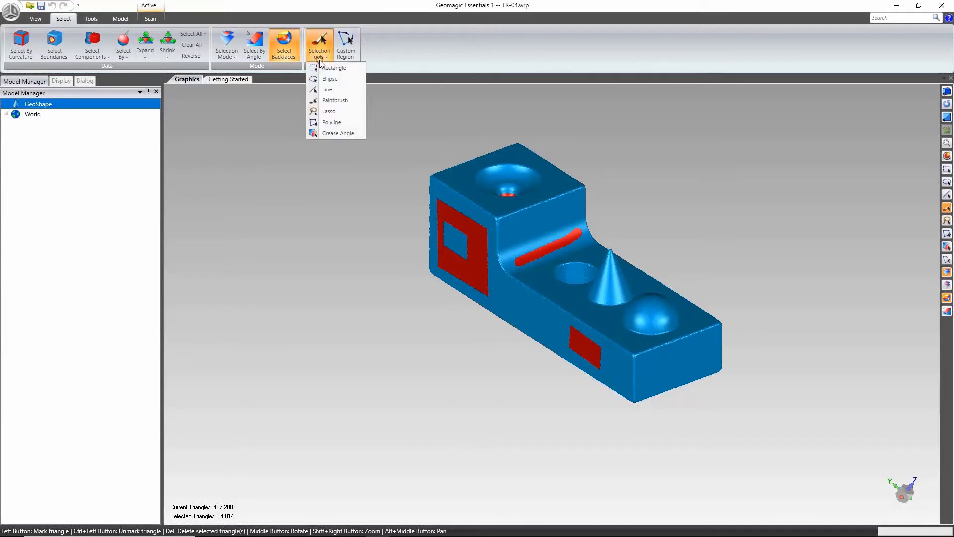
pyautogui.click(331, 112)
pyautogui.moveTo(567, 294); pyautogui.dragTo(731, 157, button='middle')
pyautogui.moveTo(524, 268)
pyautogui.mouseDown(button='middle')
pyautogui.moveTo(557, 292)
pyautogui.moveTo(541, 290)
pyautogui.mouseUp(button='middle')
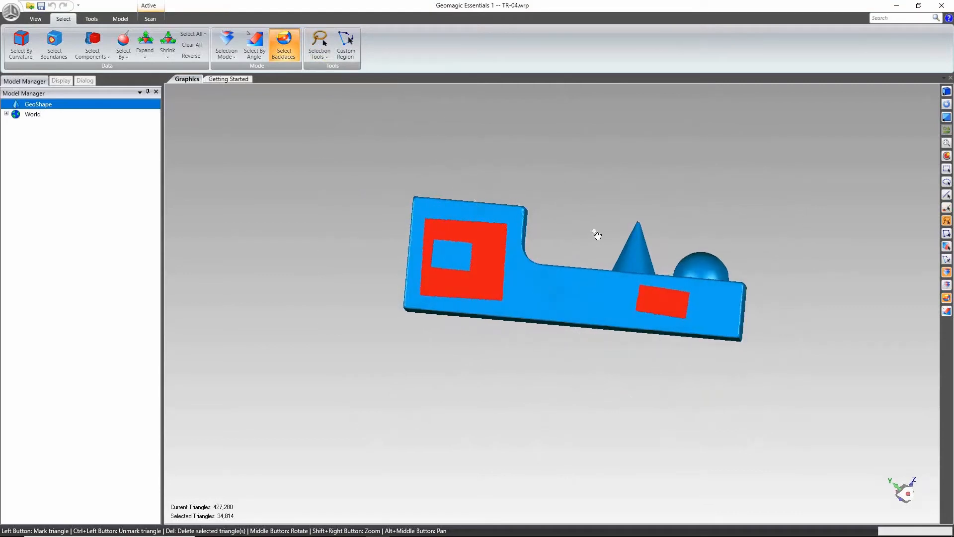
pyautogui.moveTo(606, 212)
pyautogui.mouseDown()
pyautogui.moveTo(625, 272)
pyautogui.moveTo(673, 182)
pyautogui.moveTo(609, 214)
pyautogui.mouseUp()
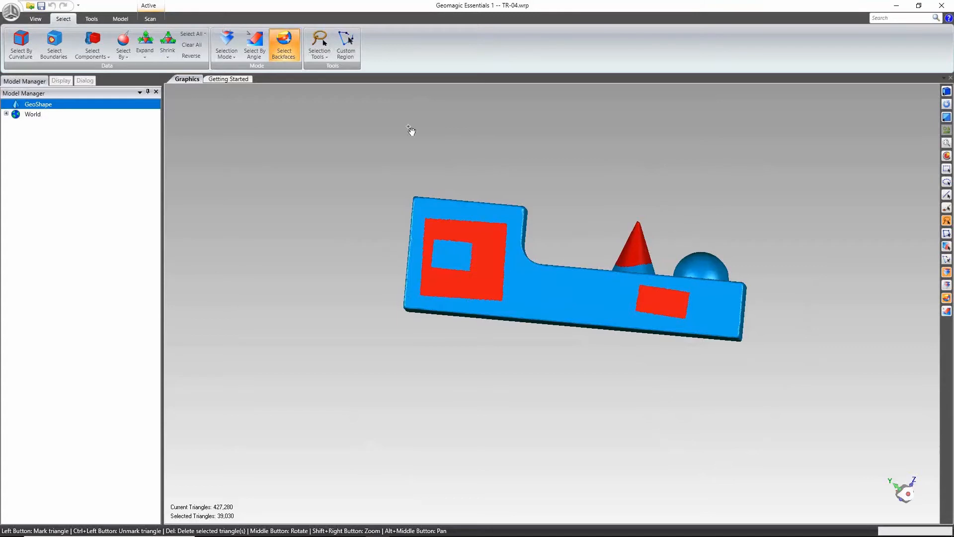
# Select the upper part of the dome by outlining it with the Polyline selection tool, and inspect the selected areas from above.
pyautogui.click(318, 52)
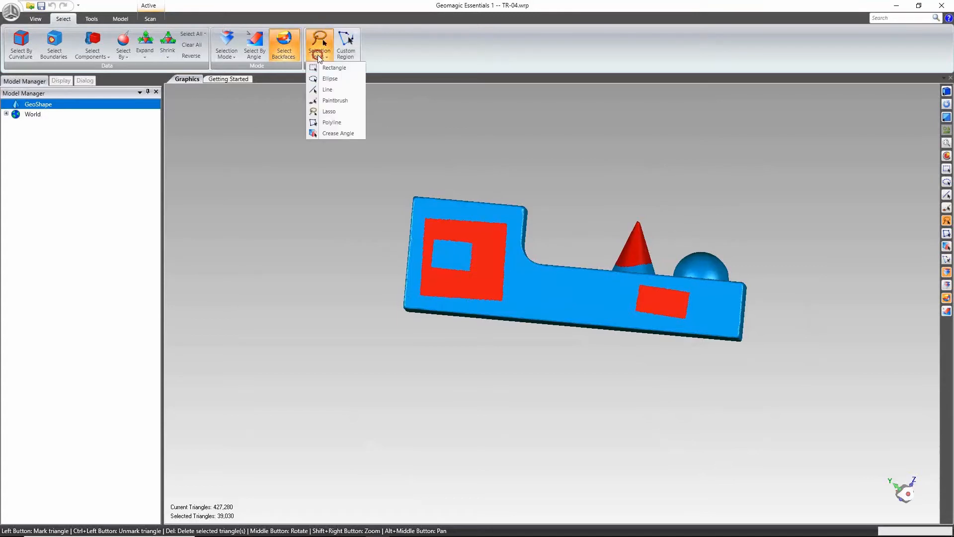
pyautogui.click(332, 122)
pyautogui.click(677, 216)
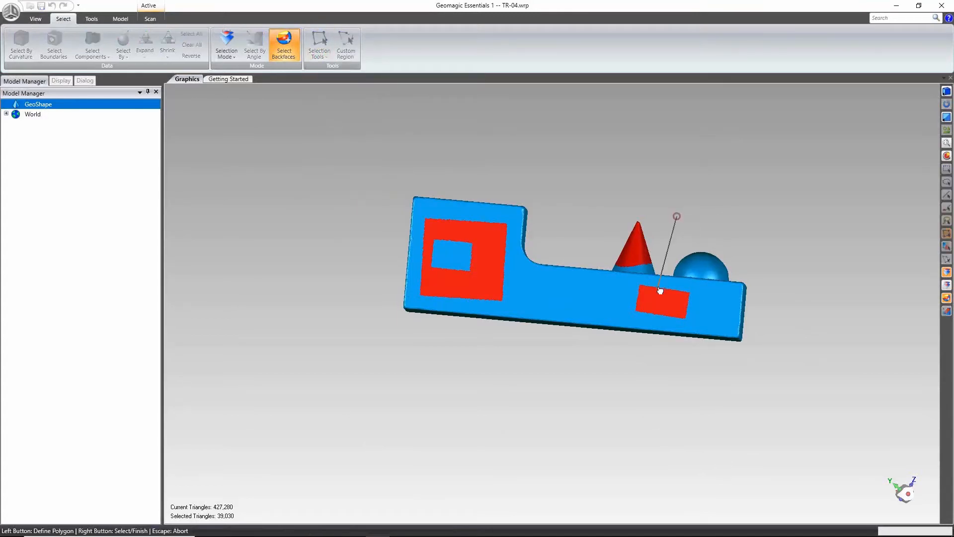
pyautogui.click(666, 269)
pyautogui.click(749, 275)
pyautogui.click(749, 228)
pyautogui.rightClick(720, 227)
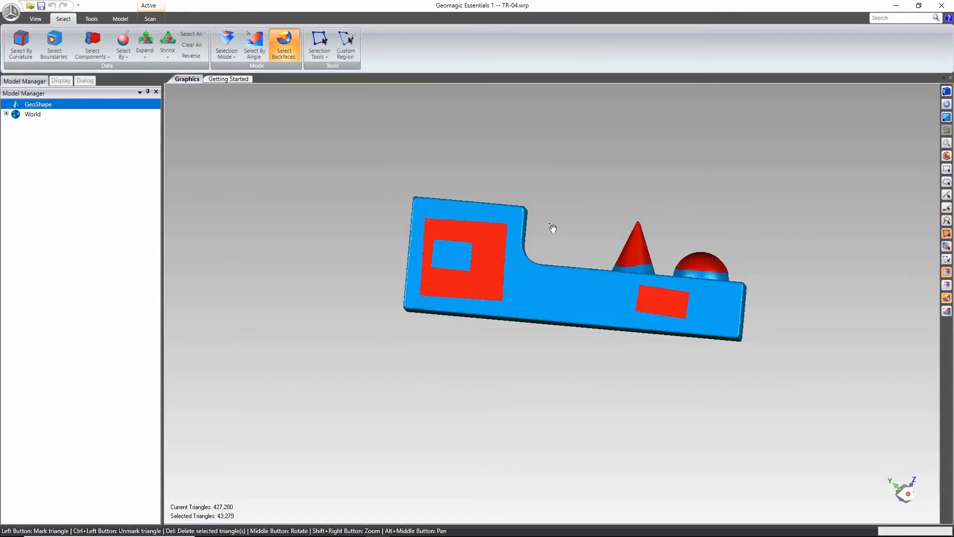
pyautogui.moveTo(539, 184); pyautogui.dragTo(566, 344, button='middle')
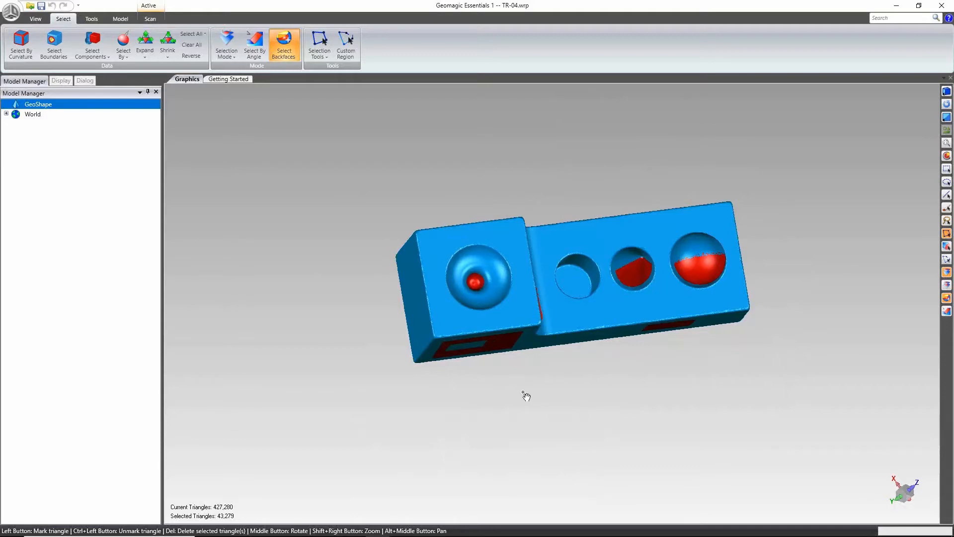
pyautogui.moveTo(614, 345); pyautogui.dragTo(580, 113, button='middle')
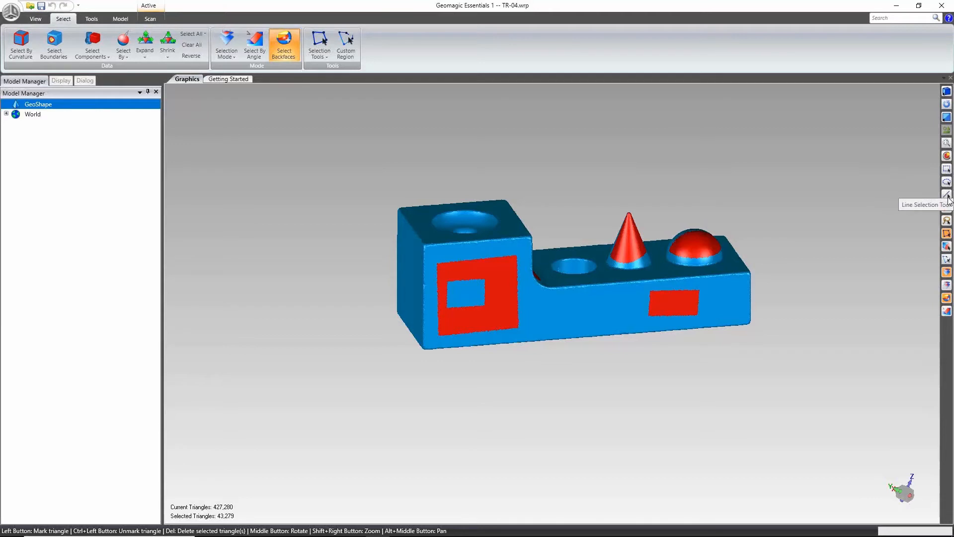
# Set the selection mode to Select Through and select the cone and dome together with a four-point polyline around both.
pyautogui.click(947, 234)
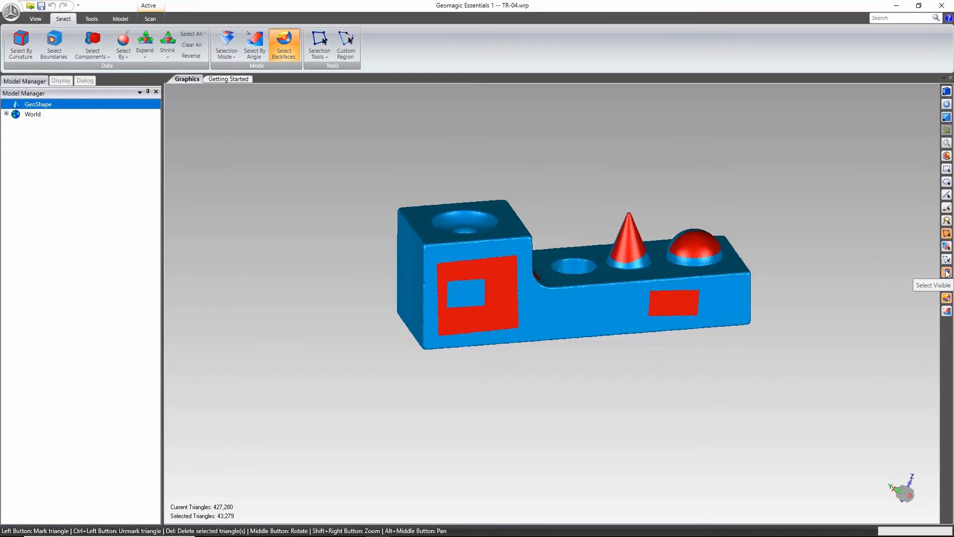
pyautogui.click(947, 286)
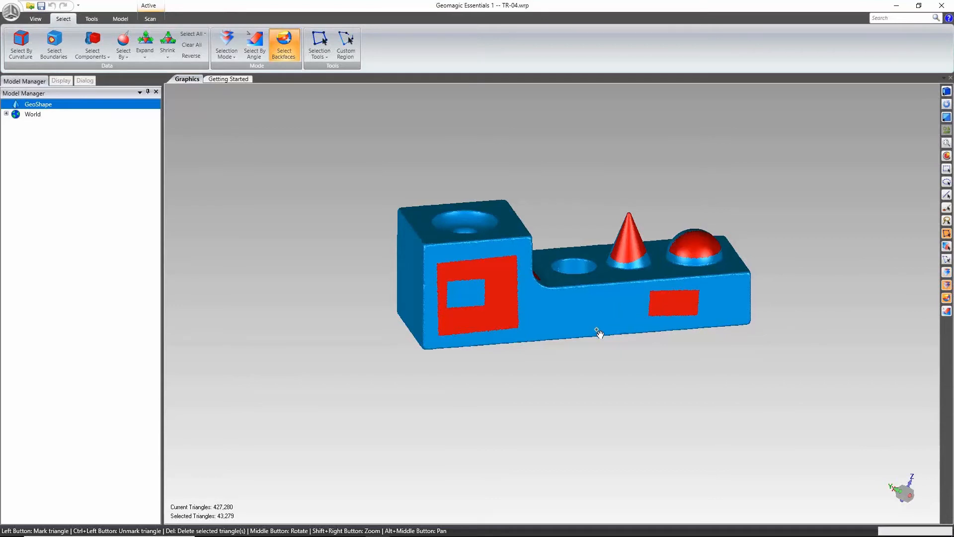
pyautogui.moveTo(598, 331); pyautogui.dragTo(601, 256, button='middle')
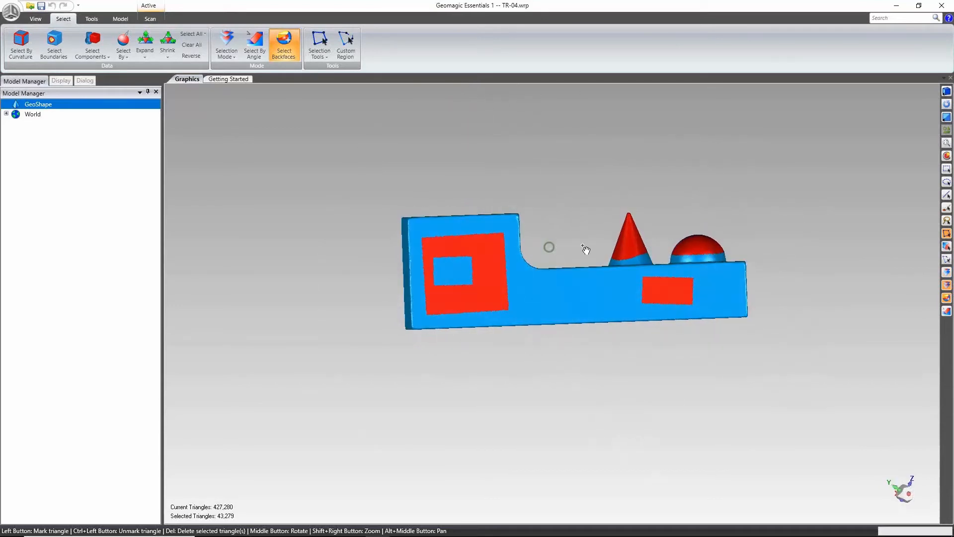
pyautogui.click(601, 258)
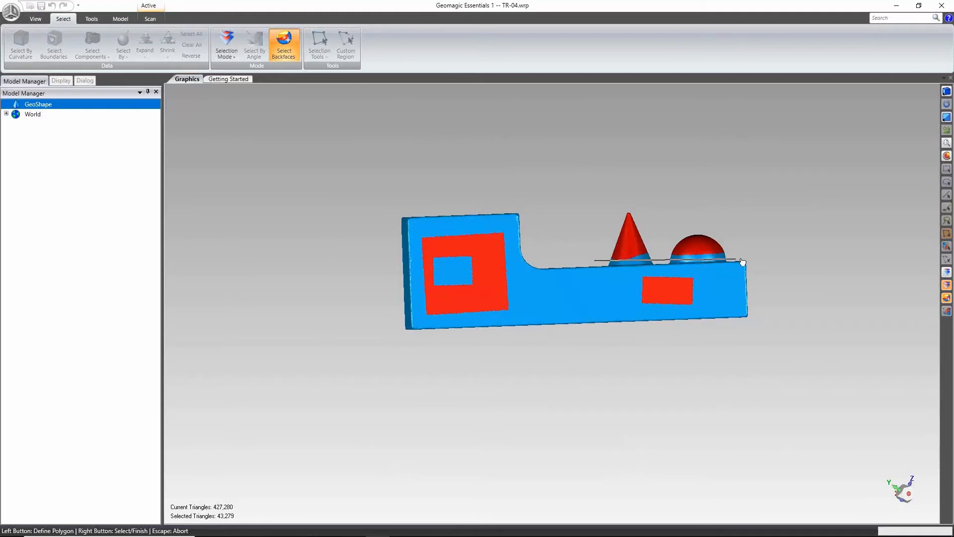
pyautogui.click(767, 182)
pyautogui.click(611, 176)
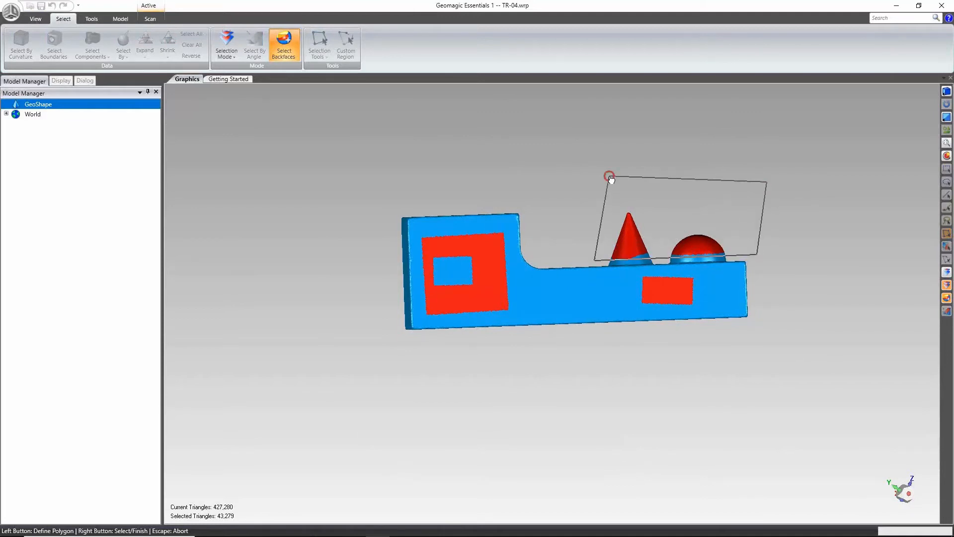
pyautogui.rightClick(611, 180)
pyautogui.moveTo(595, 184); pyautogui.dragTo(551, 282, button='middle')
pyautogui.moveTo(862, 341); pyautogui.dragTo(615, 338, button='middle')
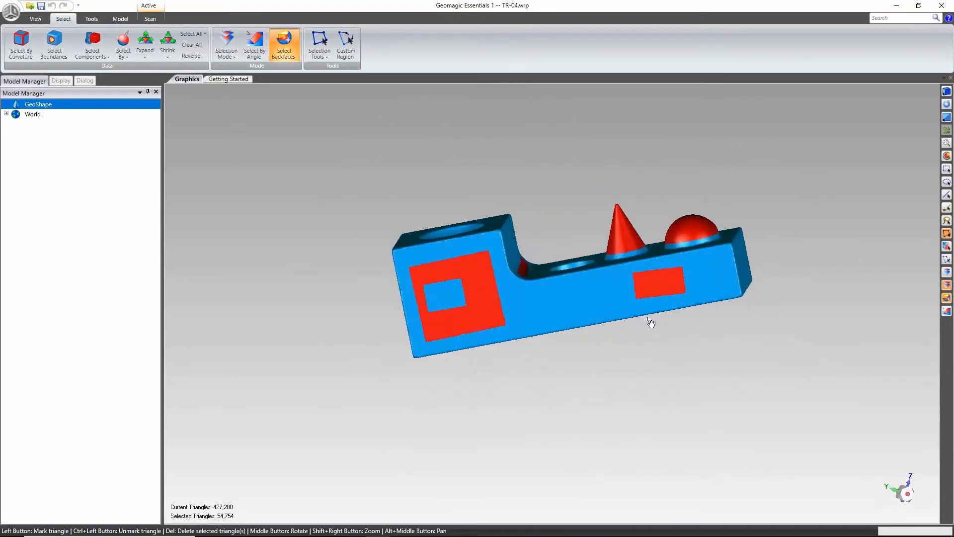
# Clear all selected triangles from the model.
pyautogui.rightClick(558, 187)
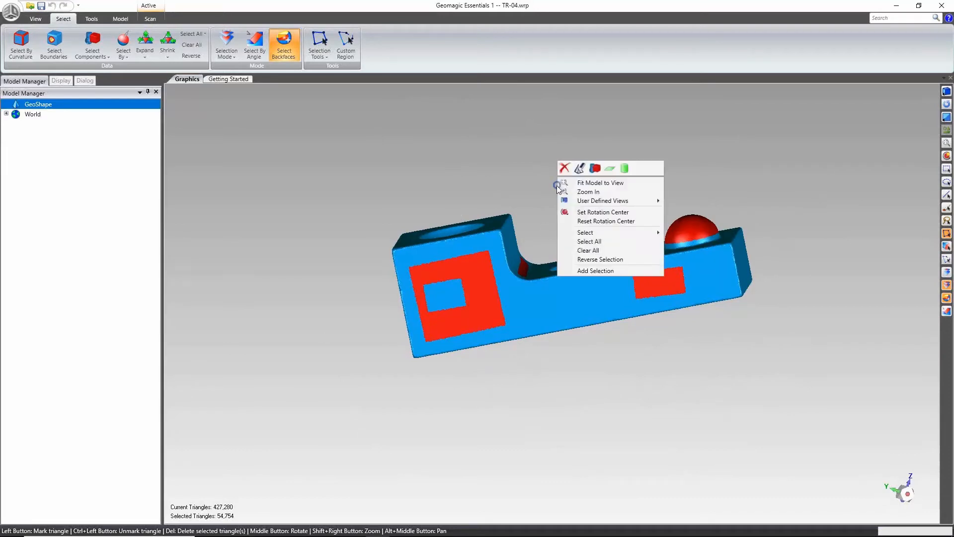
pyautogui.click(585, 253)
# Select a triangular patch on the tall block's side face with a three-point polyline, and deselect it again.
pyautogui.click(451, 272)
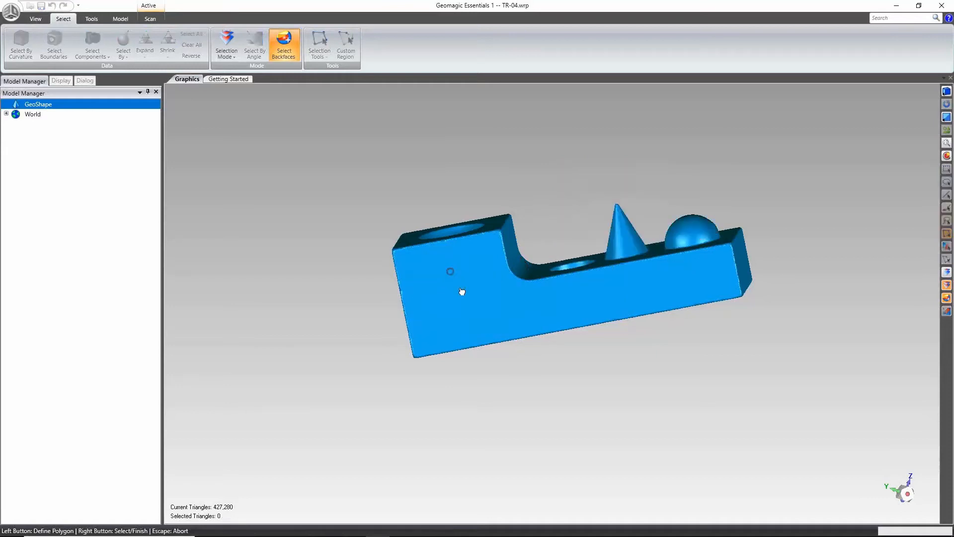
pyautogui.click(482, 315)
pyautogui.click(431, 297)
pyautogui.rightClick(431, 298)
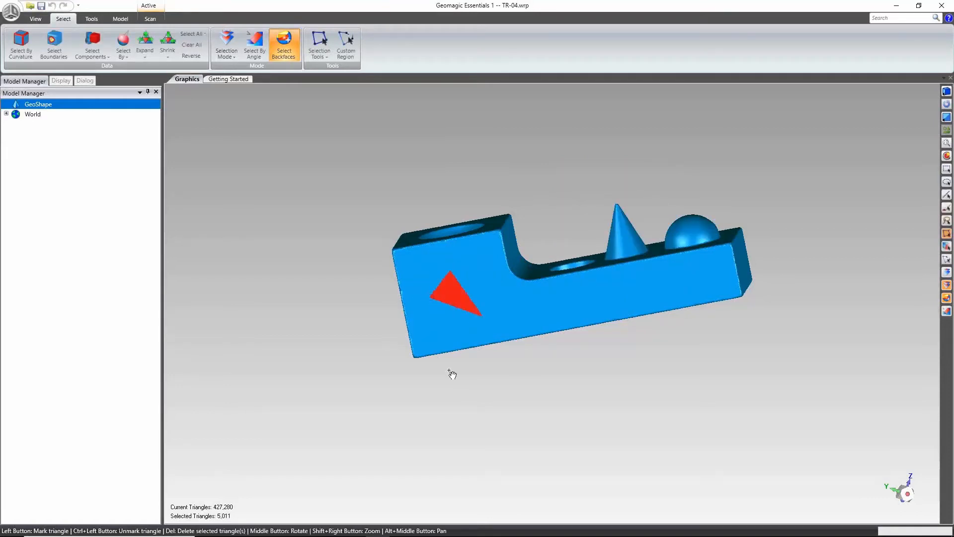
pyautogui.click(481, 374)
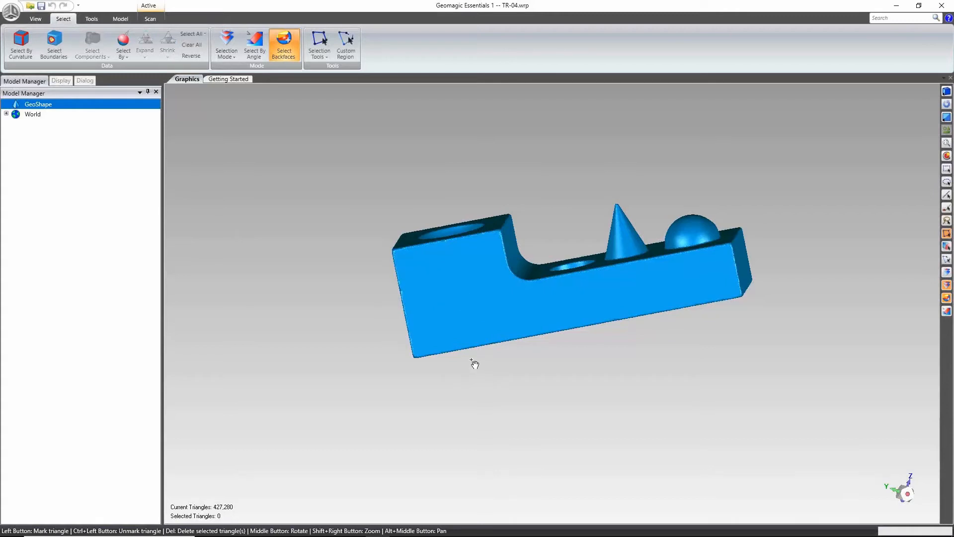
# Select a four-sided polyline area through the tall block's side face and delete the selected triangles.
pyautogui.moveTo(506, 186); pyautogui.dragTo(560, 167, button='middle')
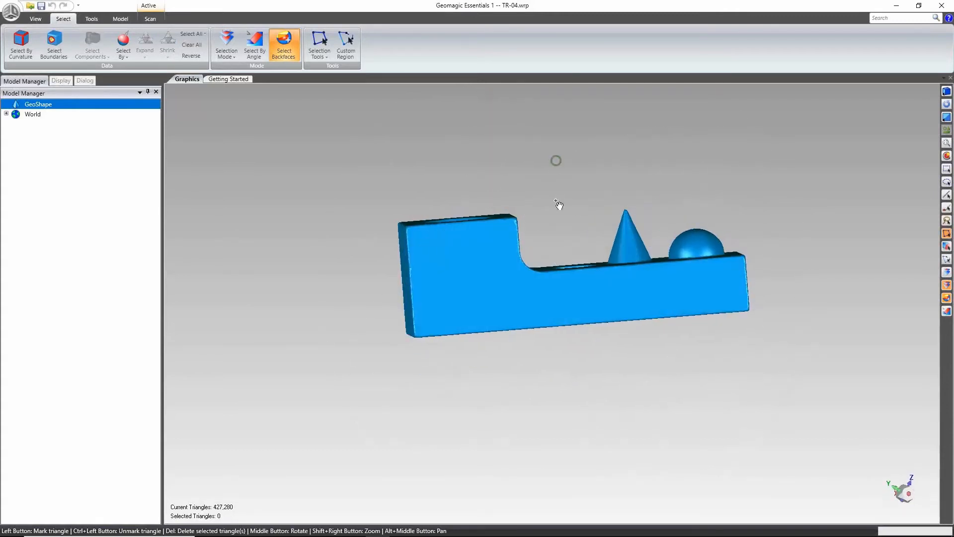
pyautogui.click(438, 262)
pyautogui.click(450, 296)
pyautogui.click(494, 256)
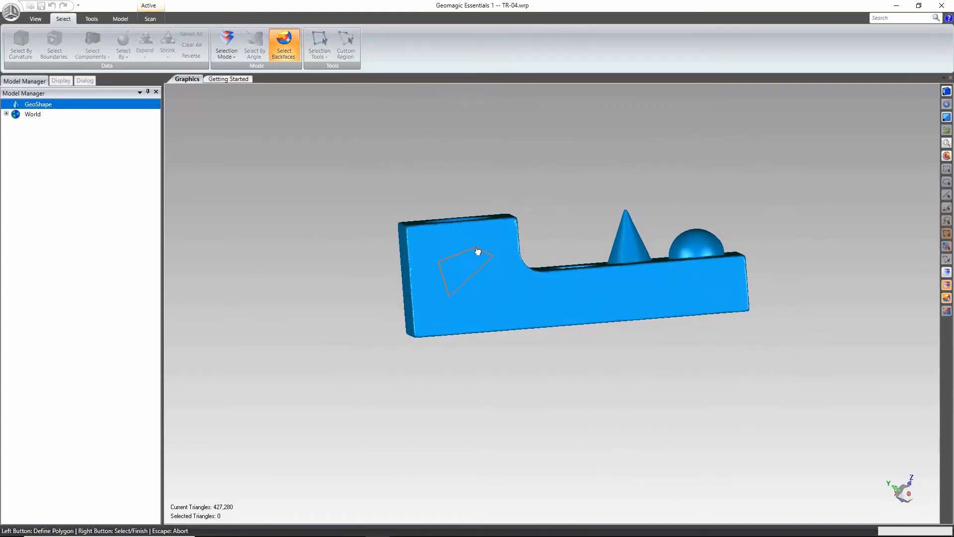
pyautogui.rightClick(475, 248)
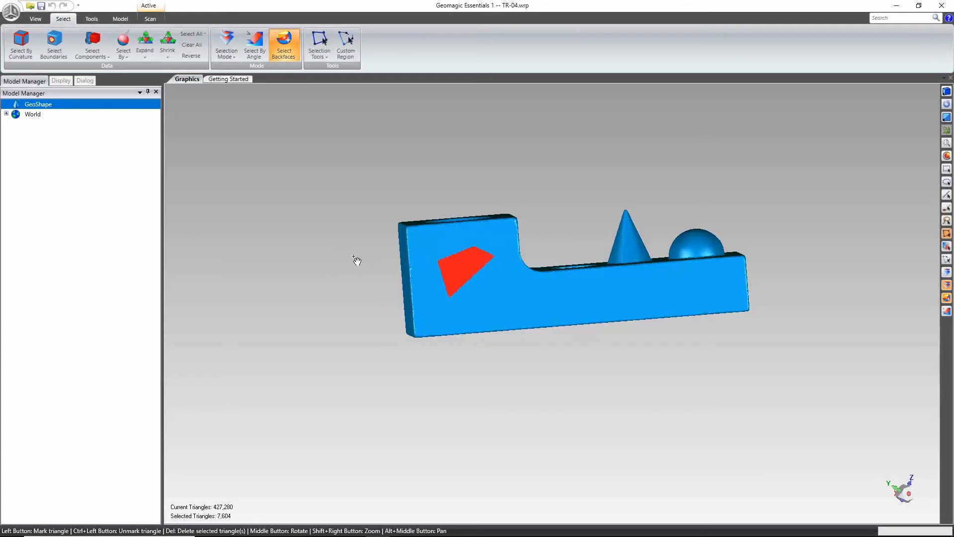
pyautogui.press('Delete')
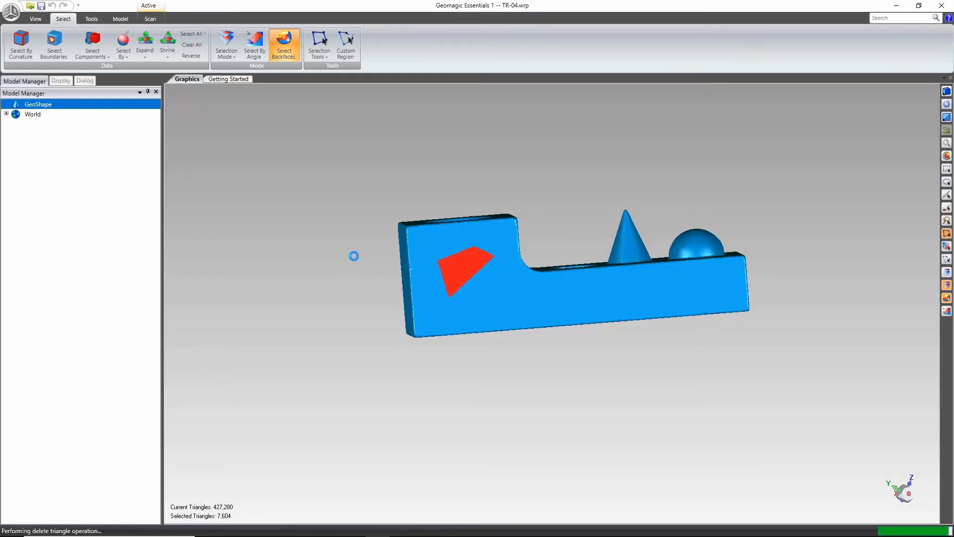
# Select a rectangular area across the opening in the tall block's side face with backfaces included, and clear the selection.
pyautogui.moveTo(533, 320); pyautogui.dragTo(549, 304, button='middle')
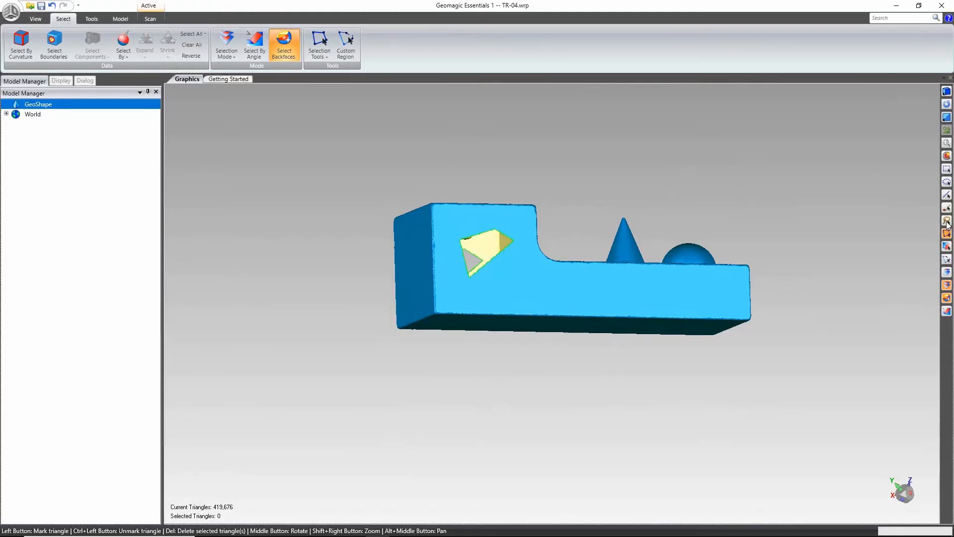
pyautogui.click(947, 172)
pyautogui.moveTo(479, 223); pyautogui.dragTo(525, 270)
pyautogui.moveTo(555, 252); pyautogui.dragTo(498, 206, button='middle')
pyautogui.rightClick(769, 323)
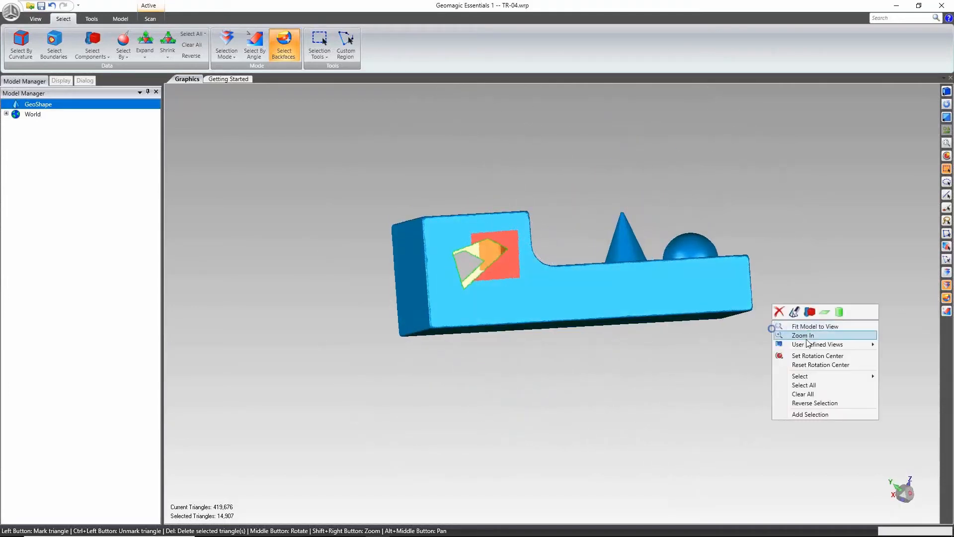
pyautogui.click(815, 395)
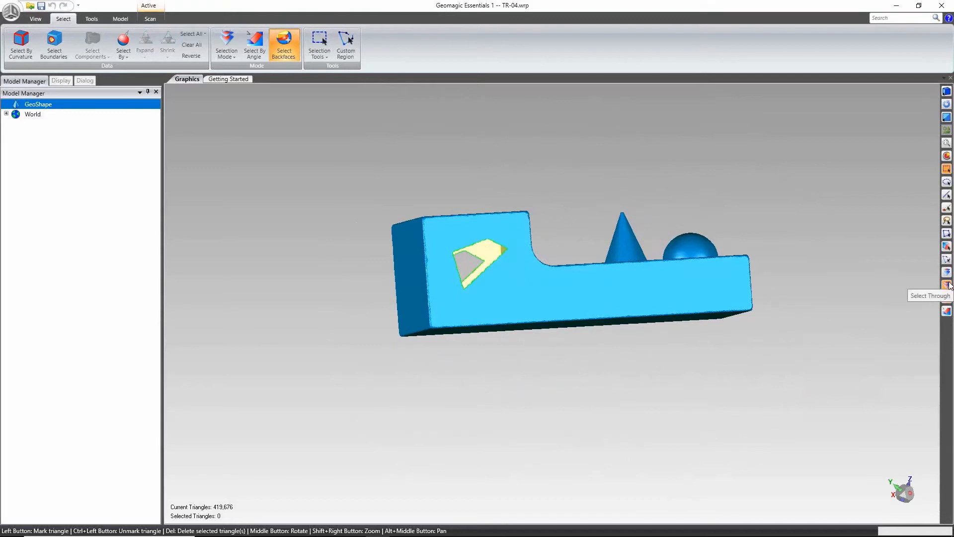
# Turn off backface selection, select a rectangular area across the opening's pointed end, and inspect the result from other angles.
pyautogui.click(947, 298)
pyautogui.scroll(3, 477, 268)
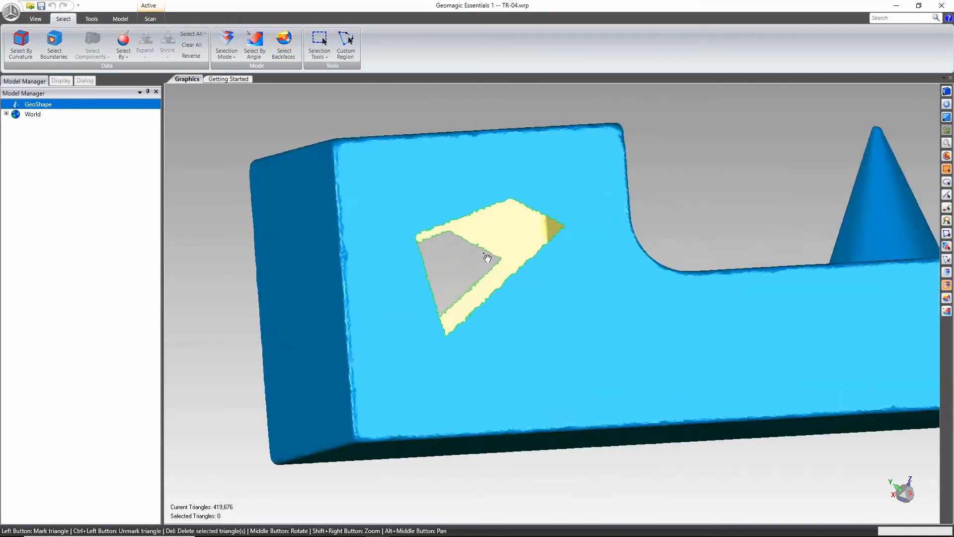
pyautogui.moveTo(480, 174); pyautogui.dragTo(604, 297)
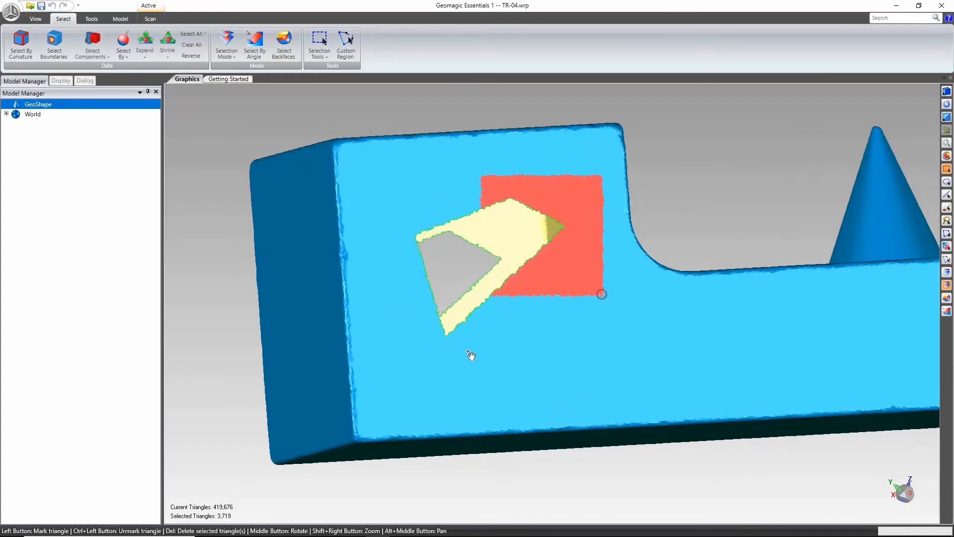
pyautogui.moveTo(395, 209); pyautogui.dragTo(525, 228, button='middle')
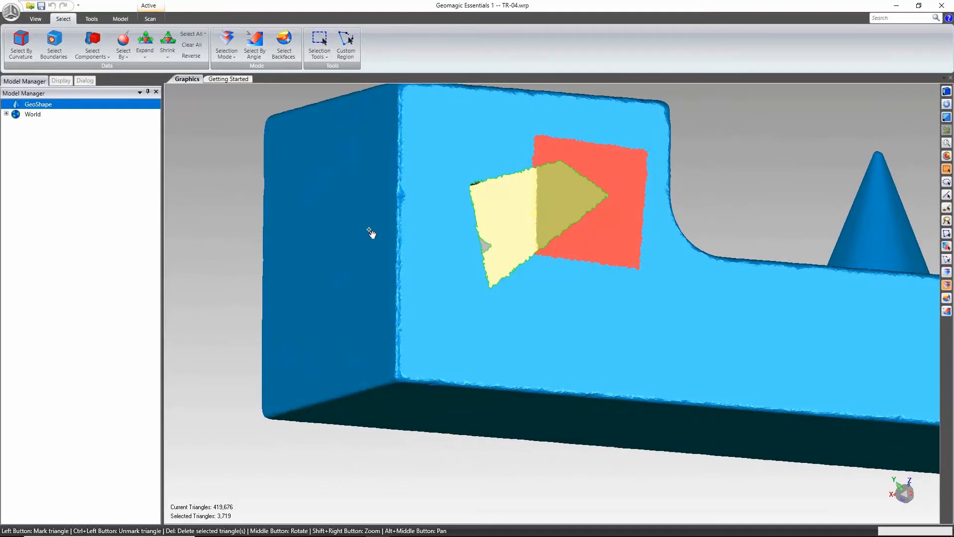
pyautogui.moveTo(374, 225); pyautogui.dragTo(584, 261, button='middle')
pyautogui.scroll(-3, 495, 256)
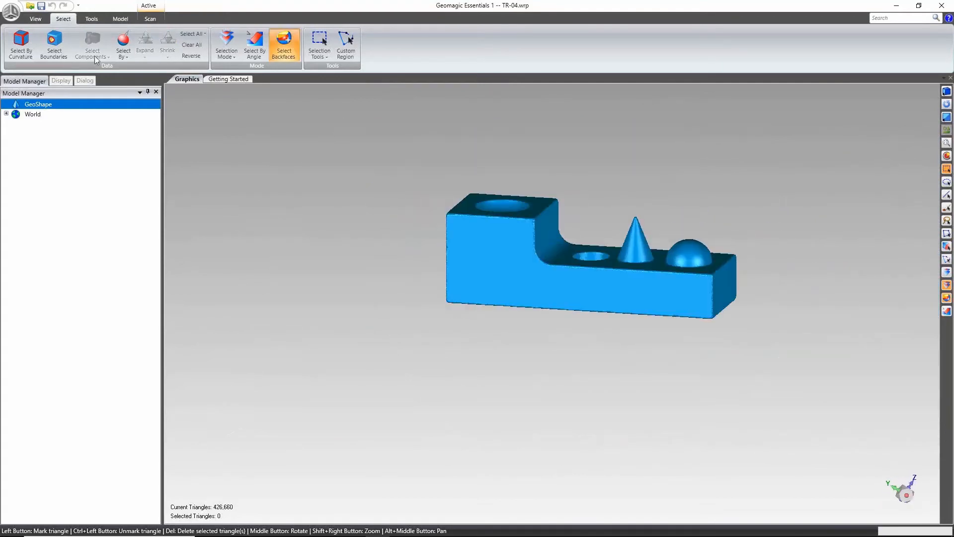
# Select the model's edges and curved surfaces with Select by Curvature at a sensitivity of 0.1.
pyautogui.click(16, 54)
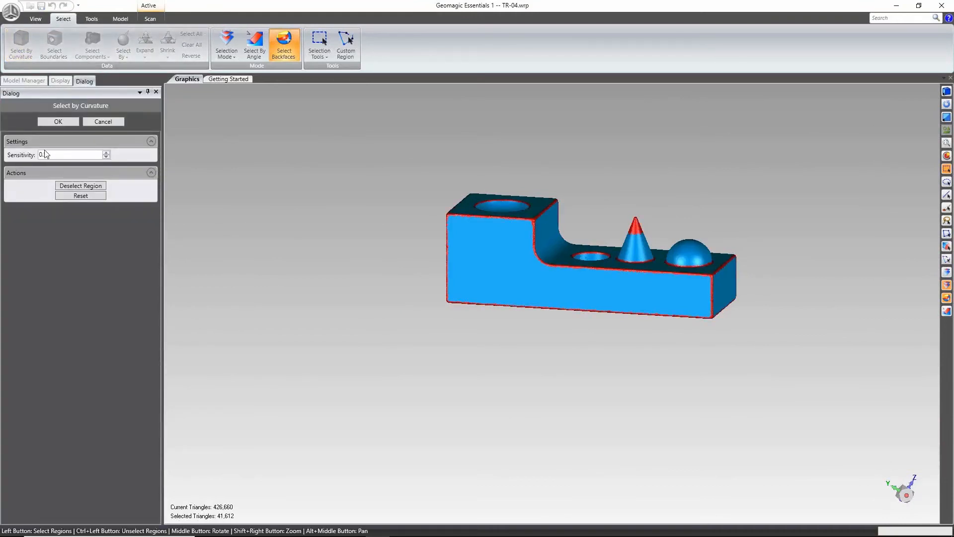
pyautogui.click(688, 252)
pyautogui.moveTo(572, 164); pyautogui.dragTo(616, 188, button='middle')
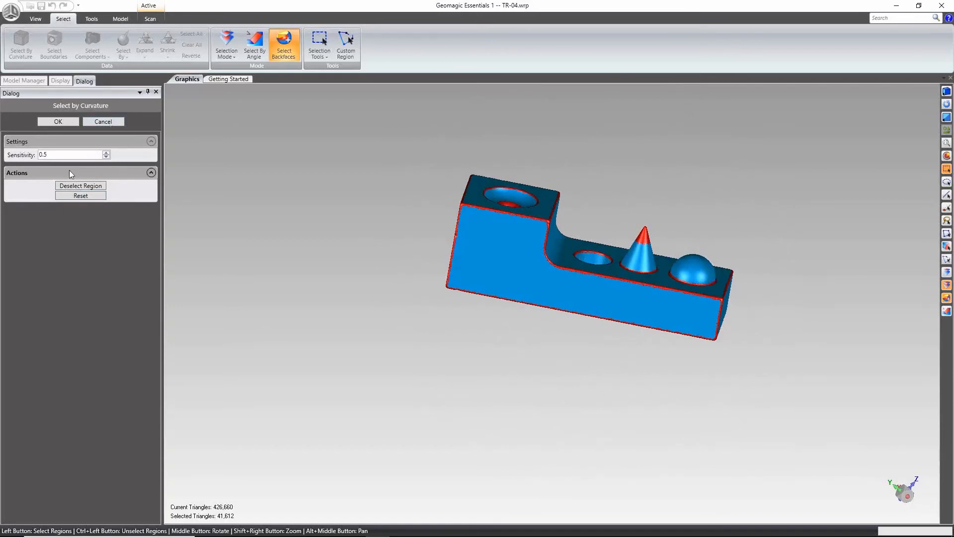
pyautogui.click(78, 157)
pyautogui.write('.1')
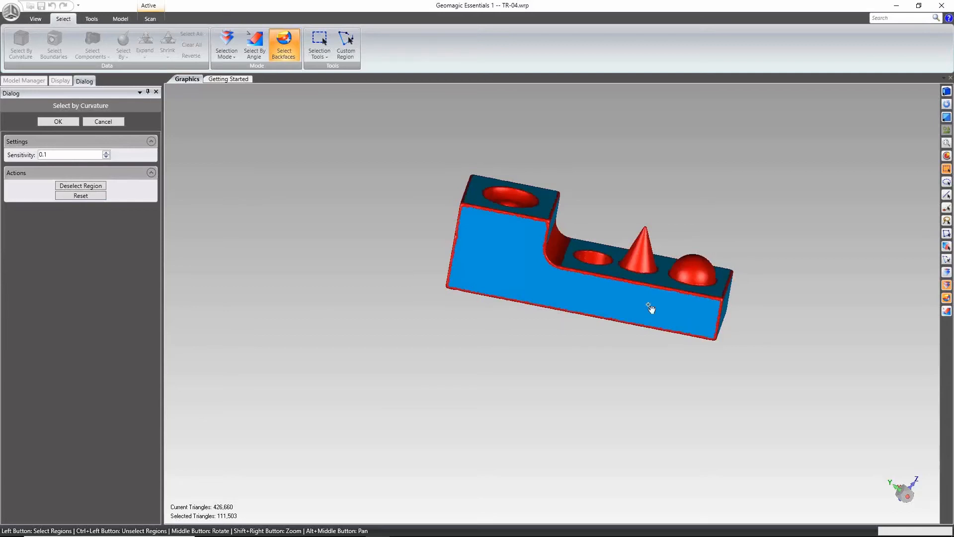
pyautogui.moveTo(620, 179); pyautogui.dragTo(603, 196, button='middle')
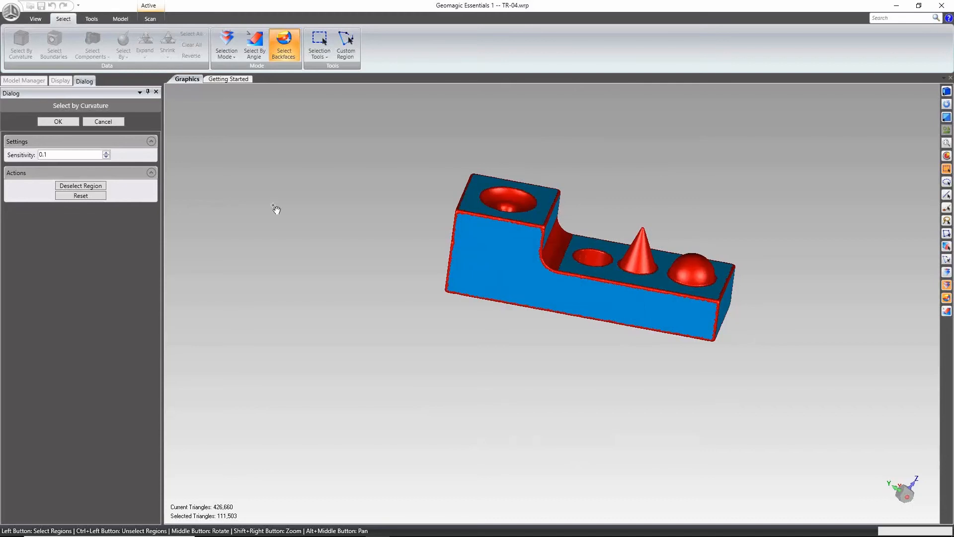
pyautogui.click(58, 122)
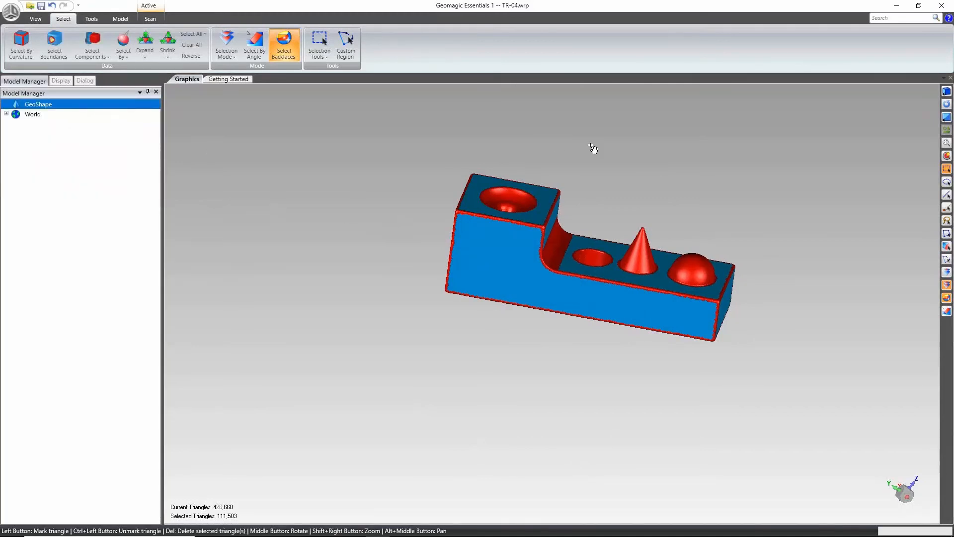
# Clear the curvature-based triangle selection from the model.
pyautogui.moveTo(603, 193); pyautogui.dragTo(686, 128, button='middle')
pyautogui.rightClick(671, 170)
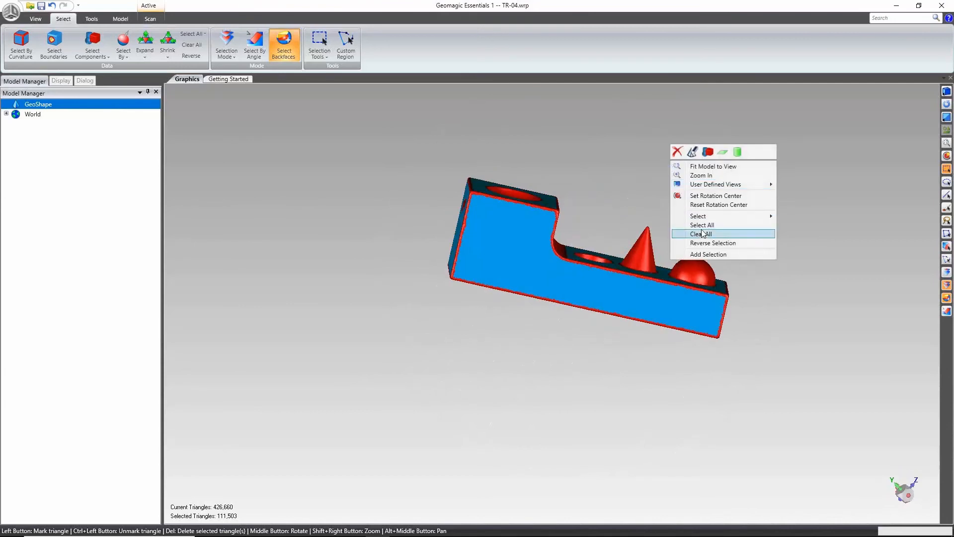
pyautogui.click(694, 236)
pyautogui.moveTo(577, 191); pyautogui.dragTo(258, 149, button='middle')
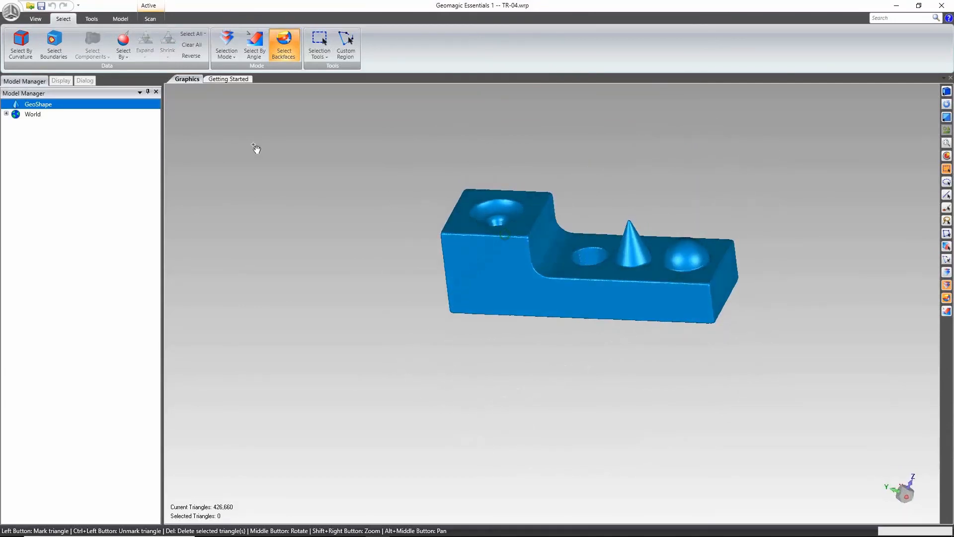
# Move the model along the green axis and rotate it about the blue axis with the Object Mover, and expand the World node.
pyautogui.click(92, 19)
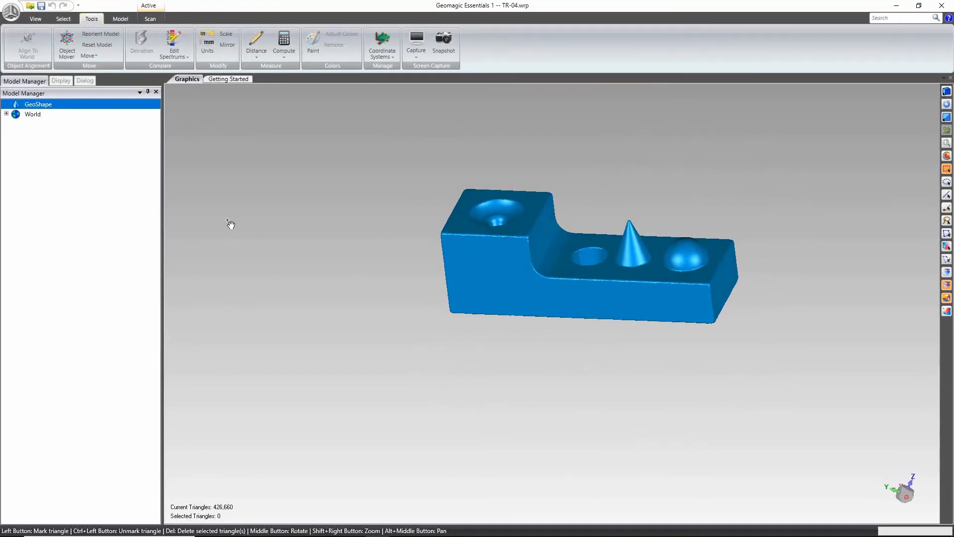
pyautogui.click(65, 47)
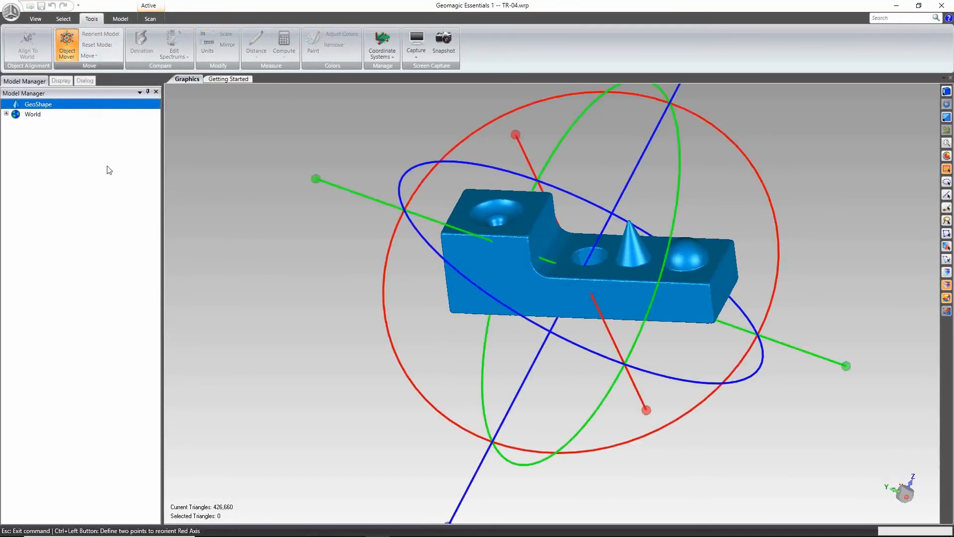
pyautogui.moveTo(328, 183); pyautogui.dragTo(299, 167)
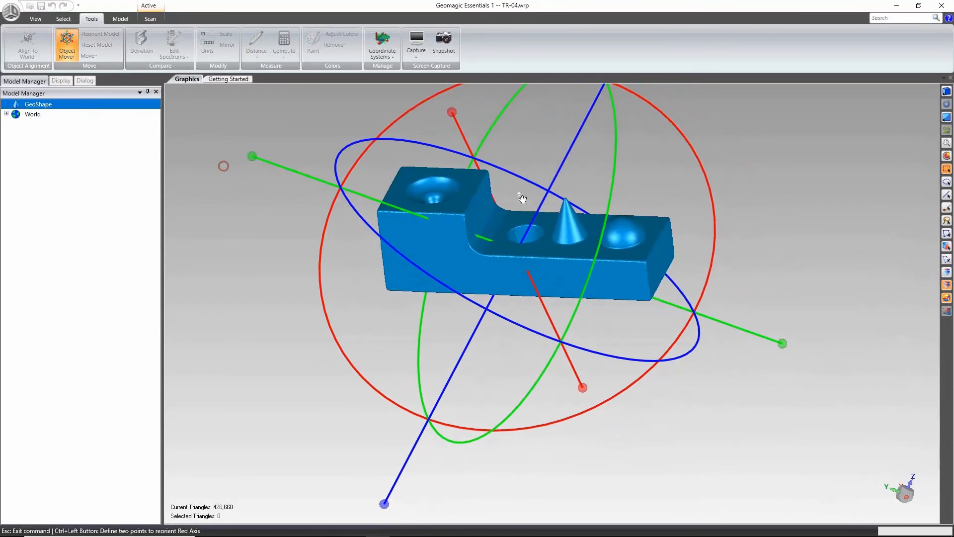
pyautogui.moveTo(507, 164); pyautogui.dragTo(515, 228)
pyautogui.click(5, 113)
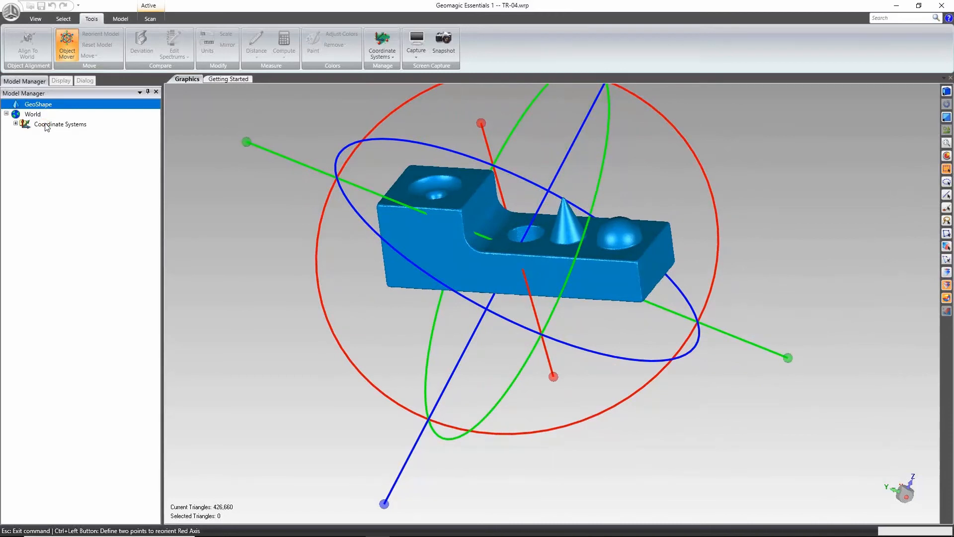
pyautogui.click(58, 46)
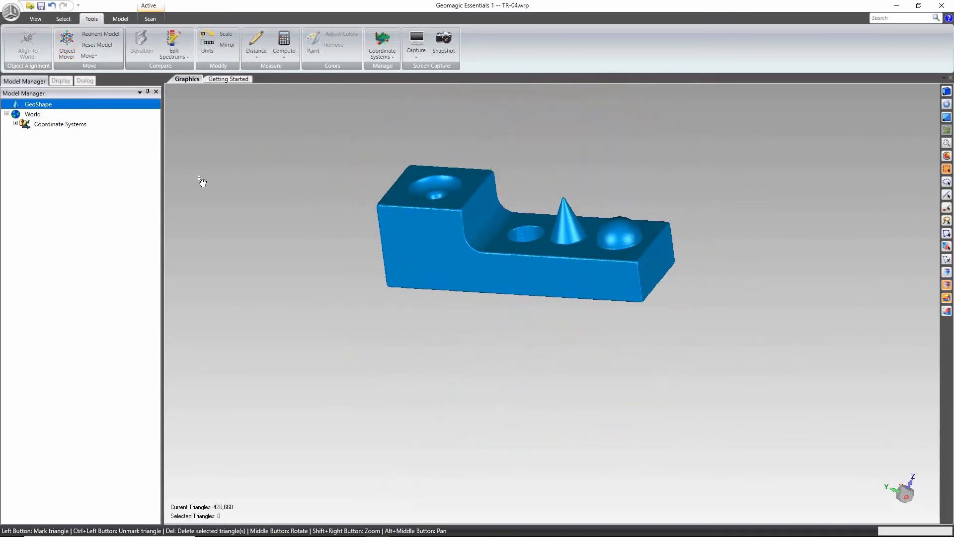
# Compute the volume of the model and dismiss the result.
pyautogui.click(284, 50)
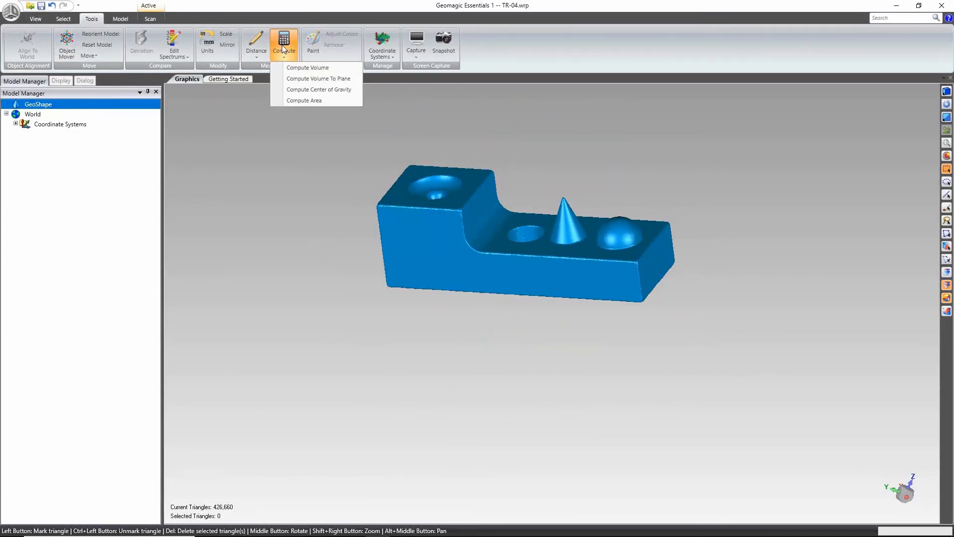
pyautogui.click(293, 67)
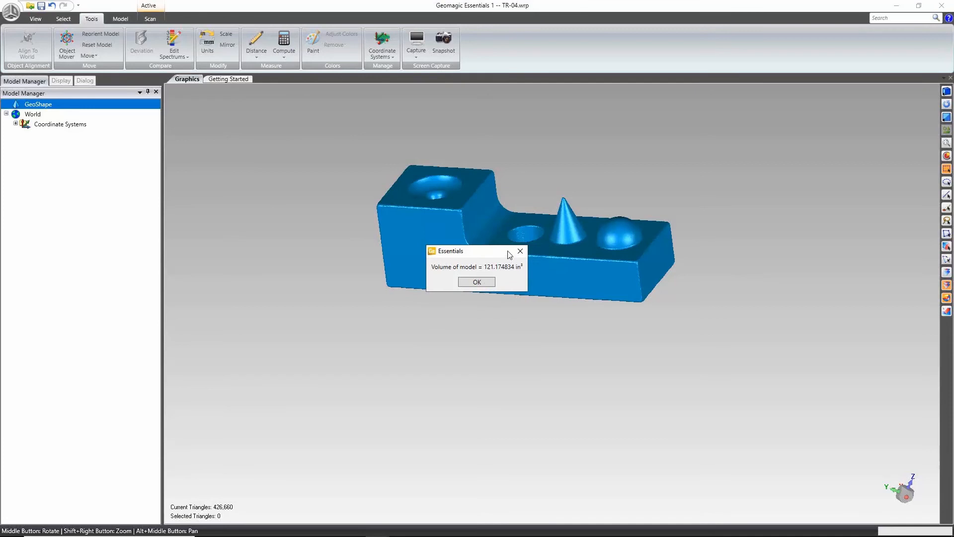
pyautogui.click(485, 282)
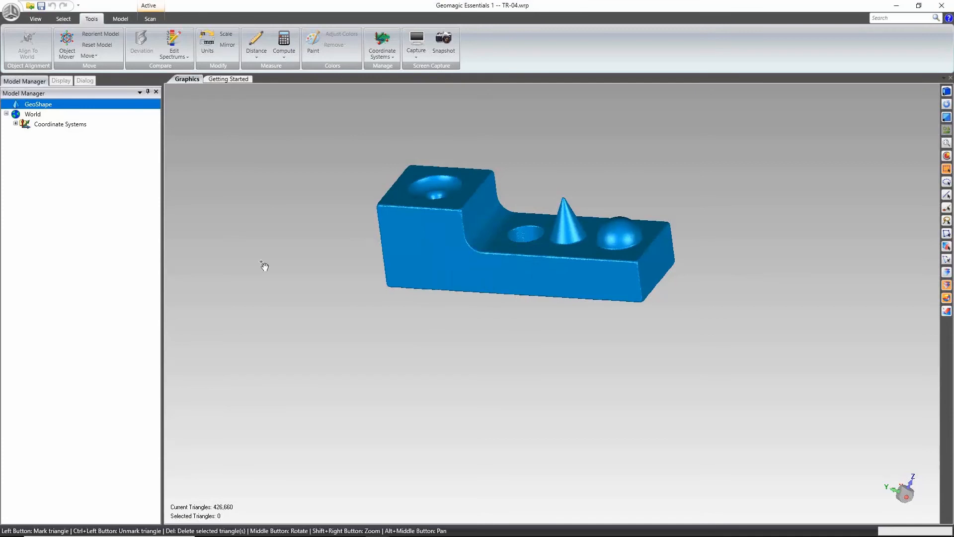
pyautogui.click(422, 57)
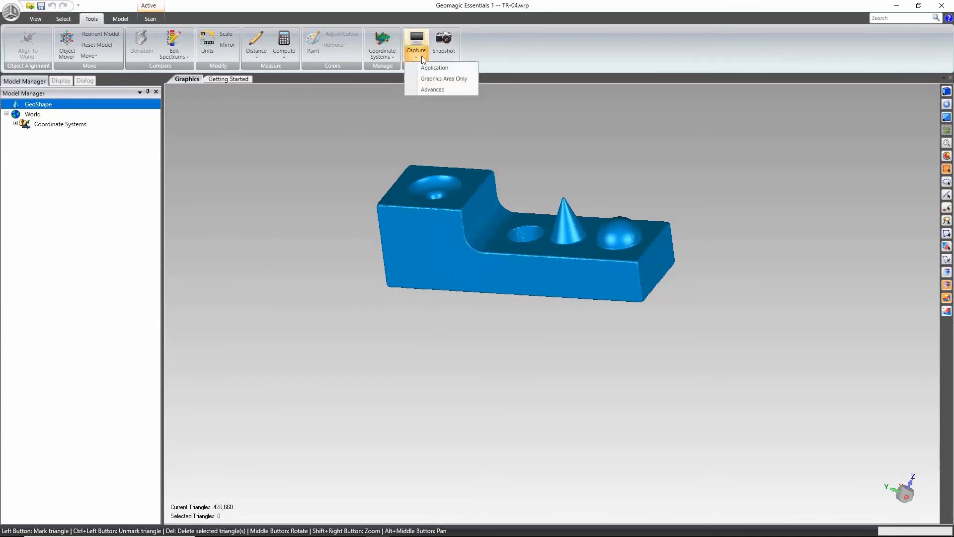
pyautogui.click(435, 80)
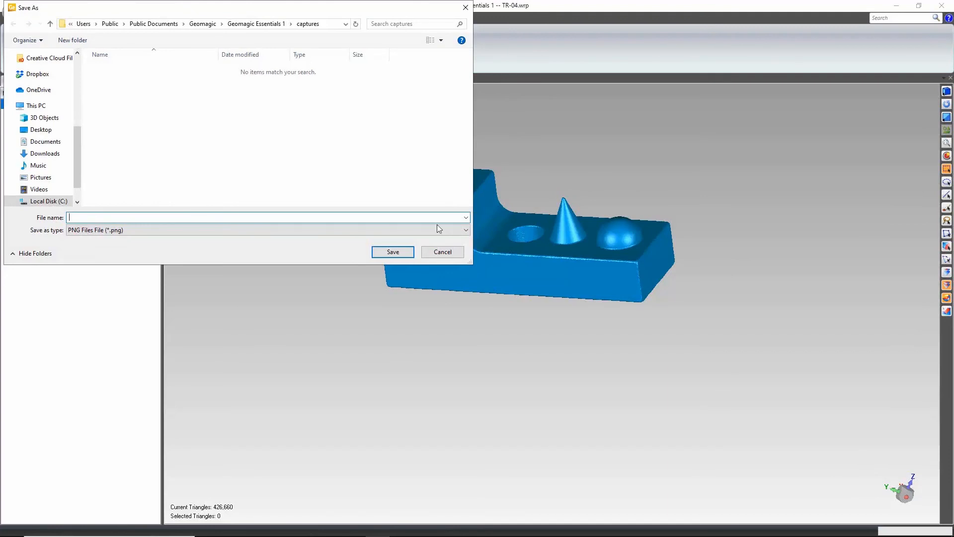
pyautogui.click(453, 255)
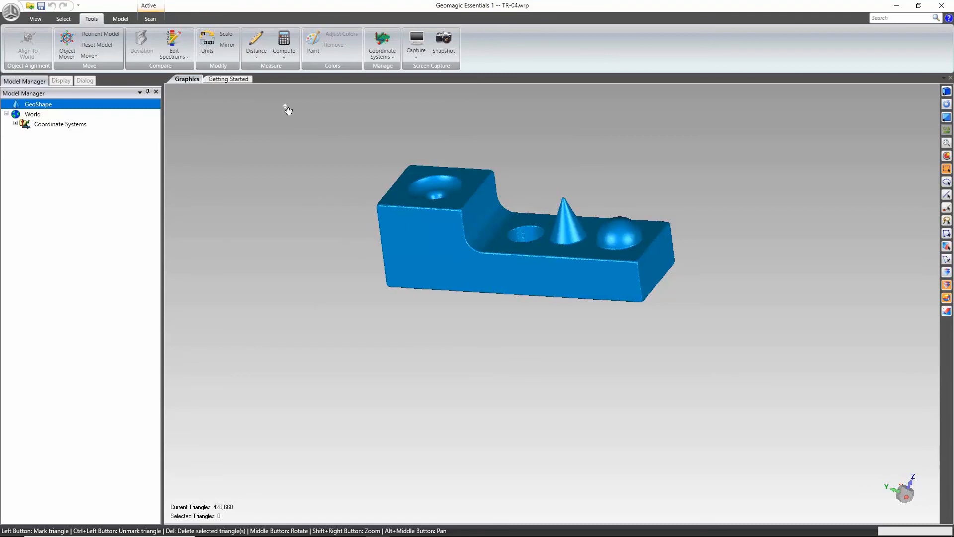
# Measure the distance between the two lower corners of the model's long side face, and close the measurement.
pyautogui.click(253, 53)
pyautogui.click(268, 68)
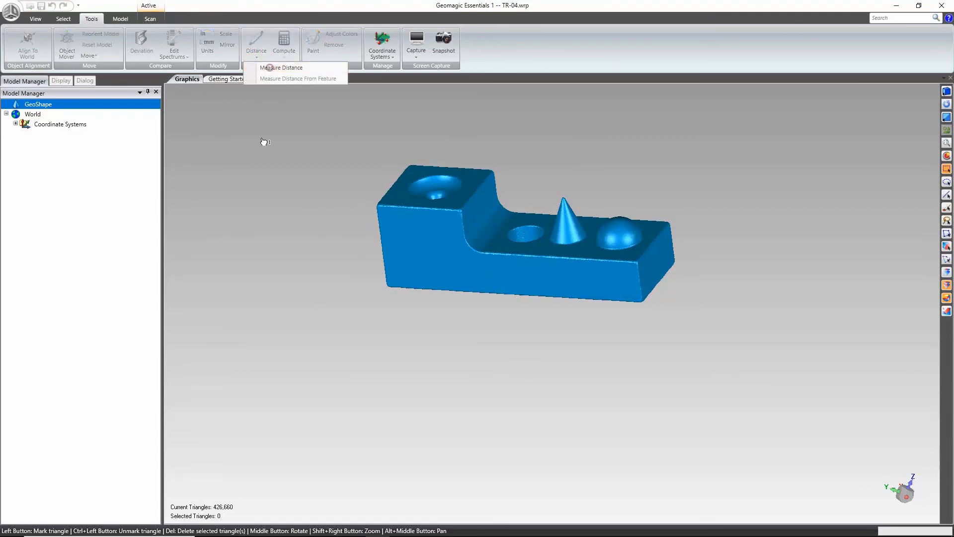
pyautogui.click(390, 282)
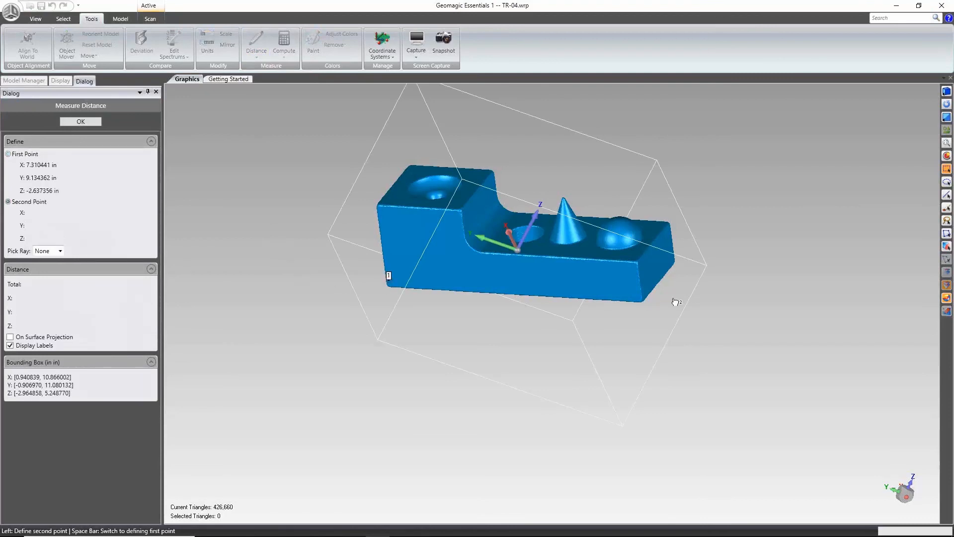
pyautogui.click(641, 289)
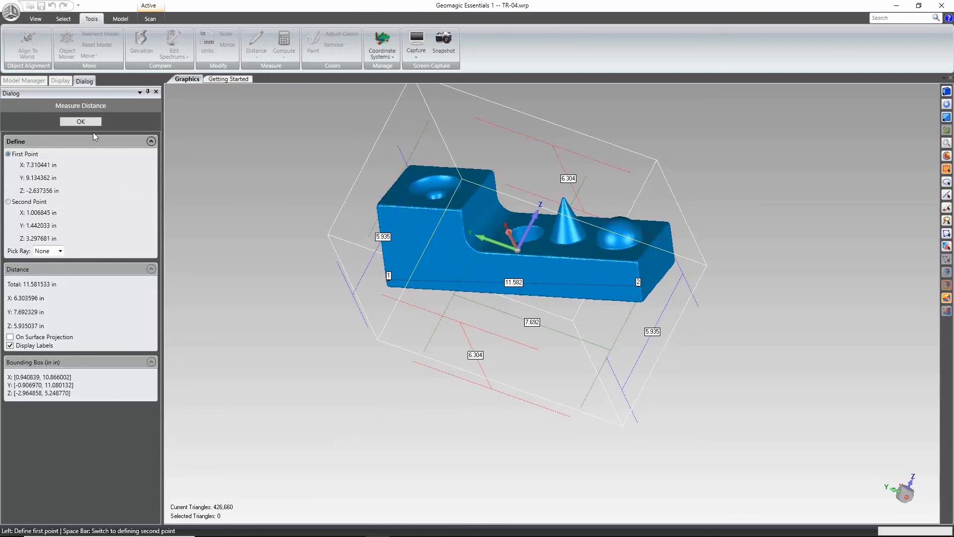
pyautogui.click(81, 122)
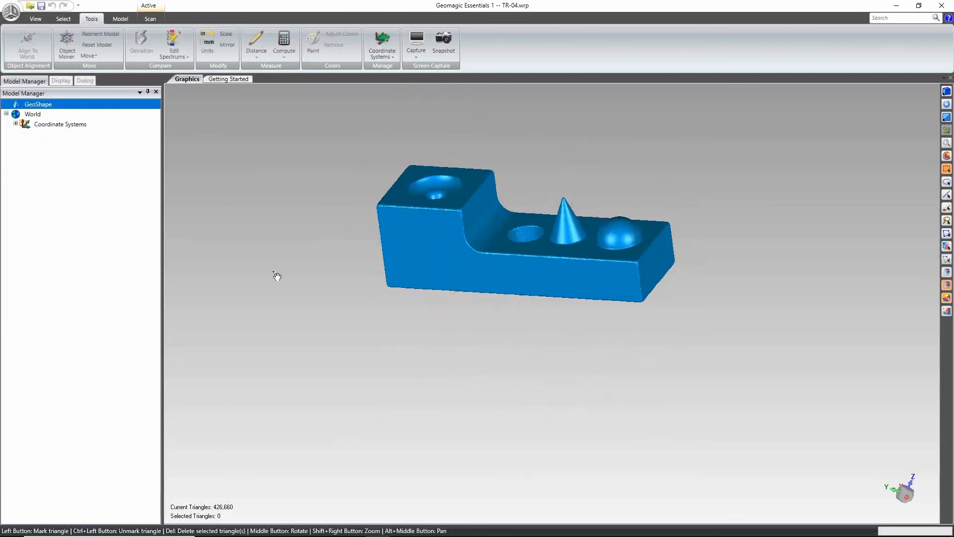
pyautogui.click(56, 20)
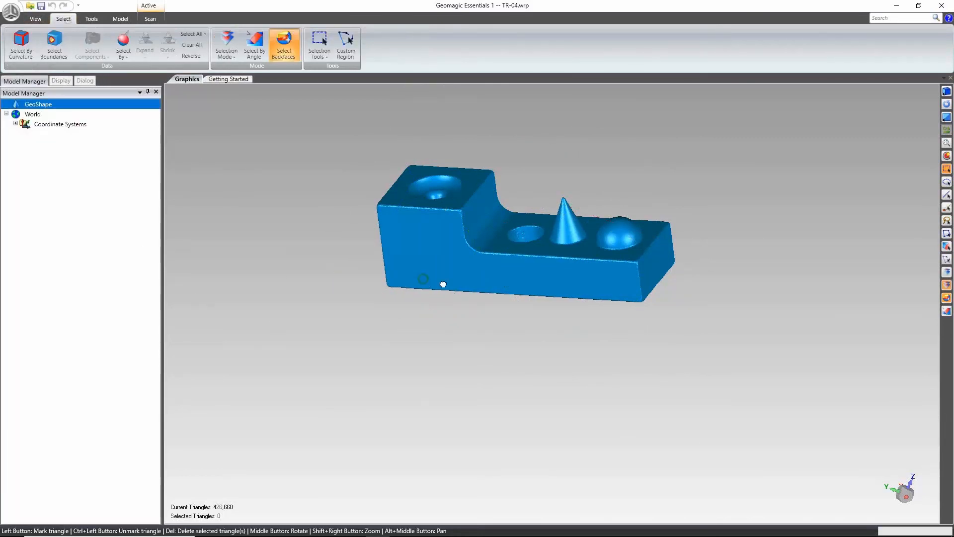
pyautogui.moveTo(436, 284); pyautogui.dragTo(362, 209, button='middle')
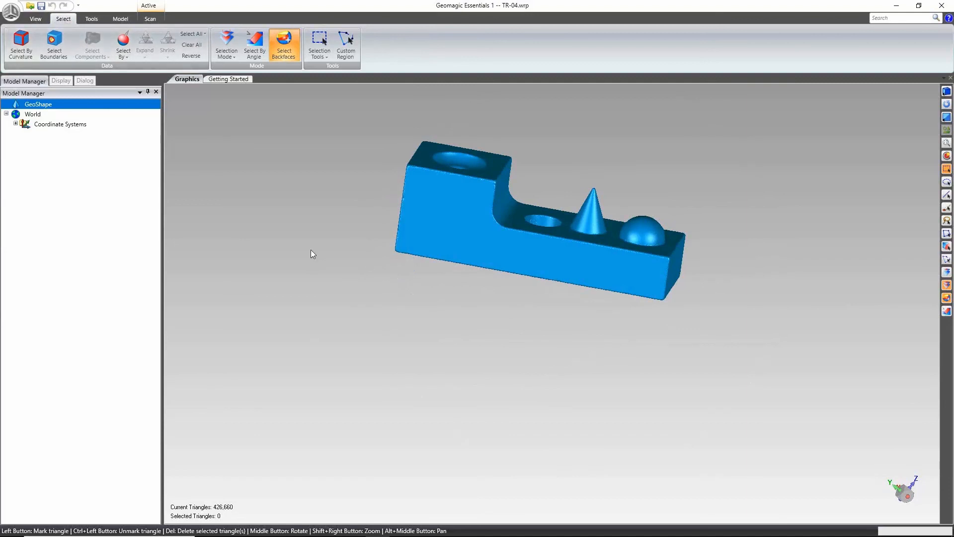
pyautogui.click(118, 19)
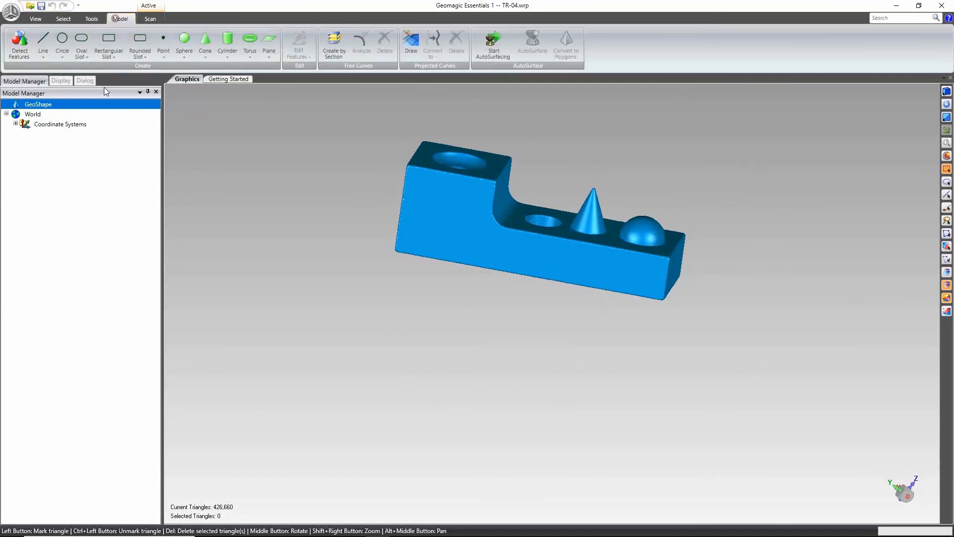
pyautogui.click(151, 19)
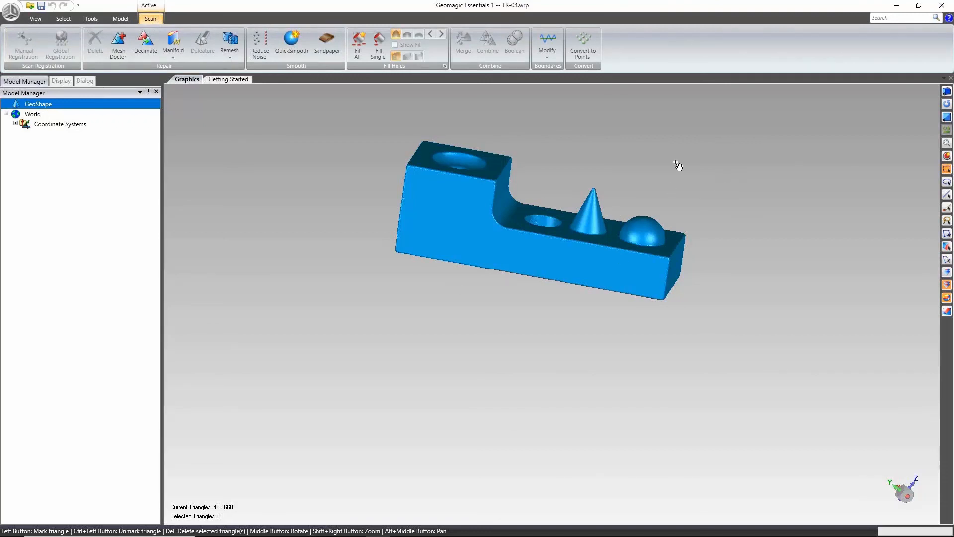
pyautogui.moveTo(620, 153); pyautogui.dragTo(569, 153, button='middle')
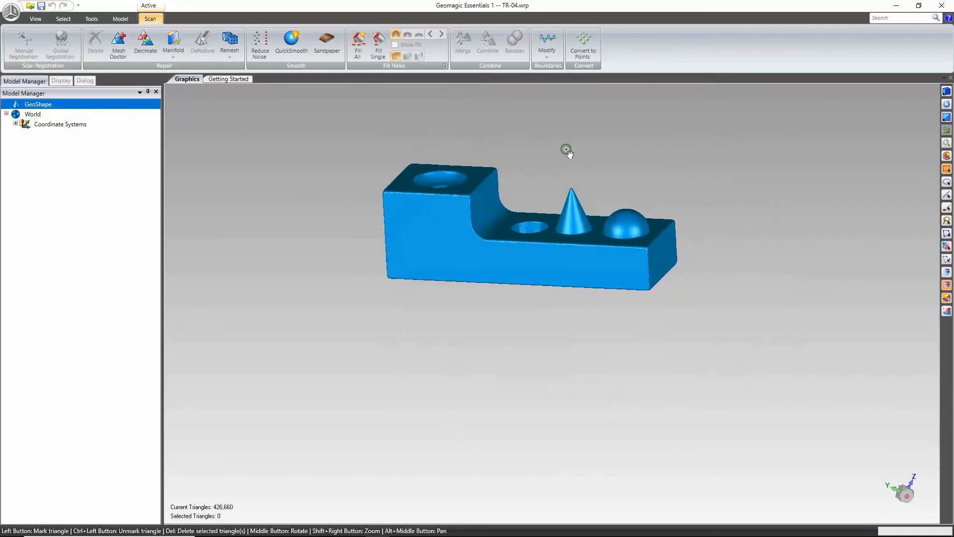